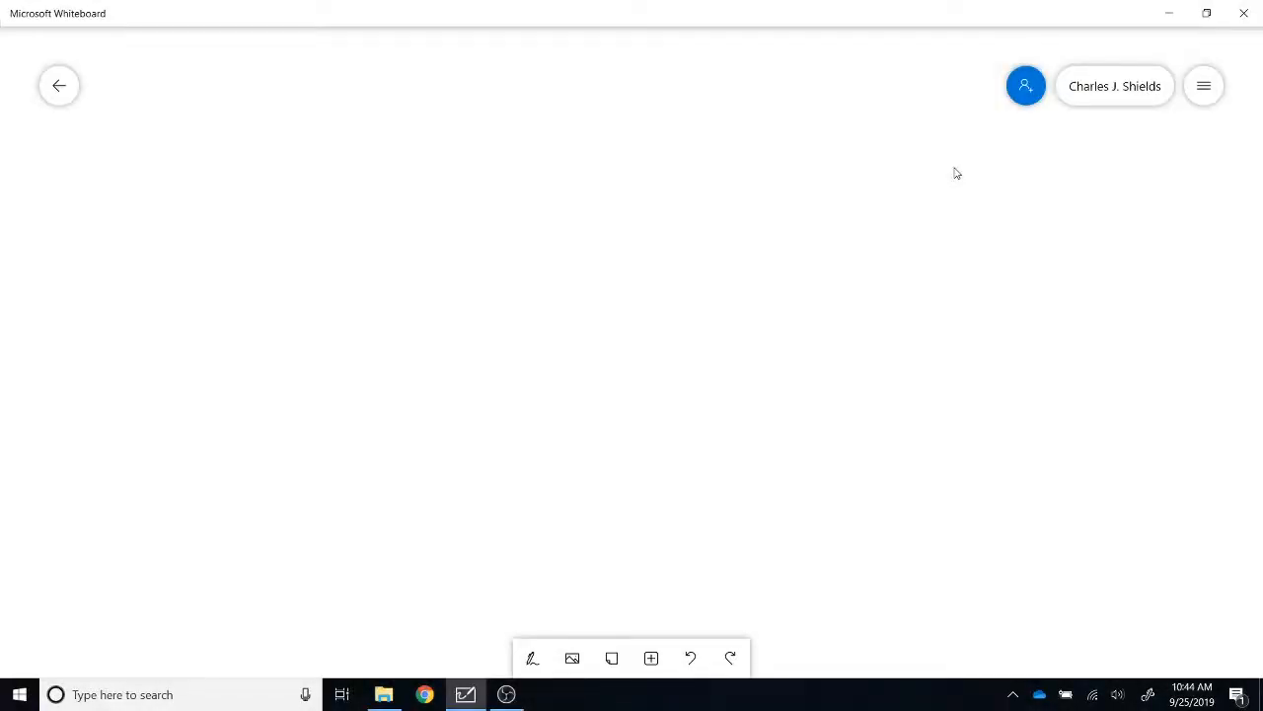
Step: Turn on the Active pen and Ink to shape settings for the whiteboard
left_click(1202, 88)
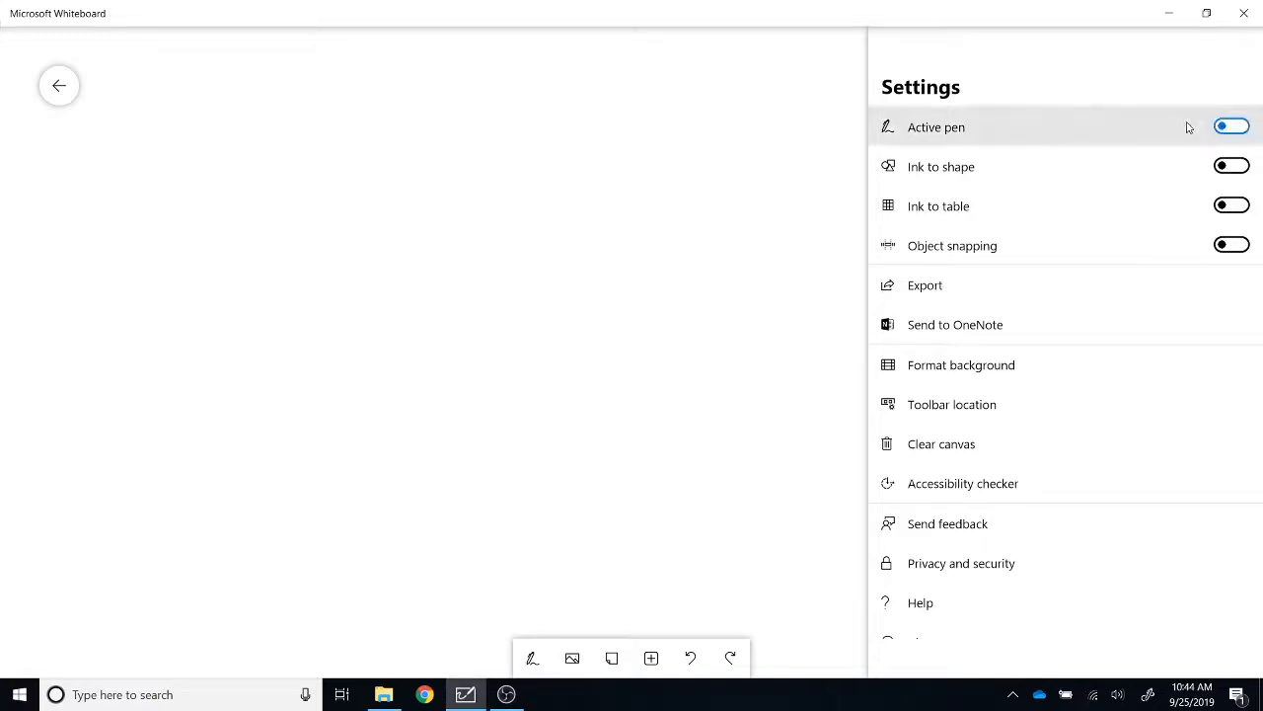
left_click(1224, 127)
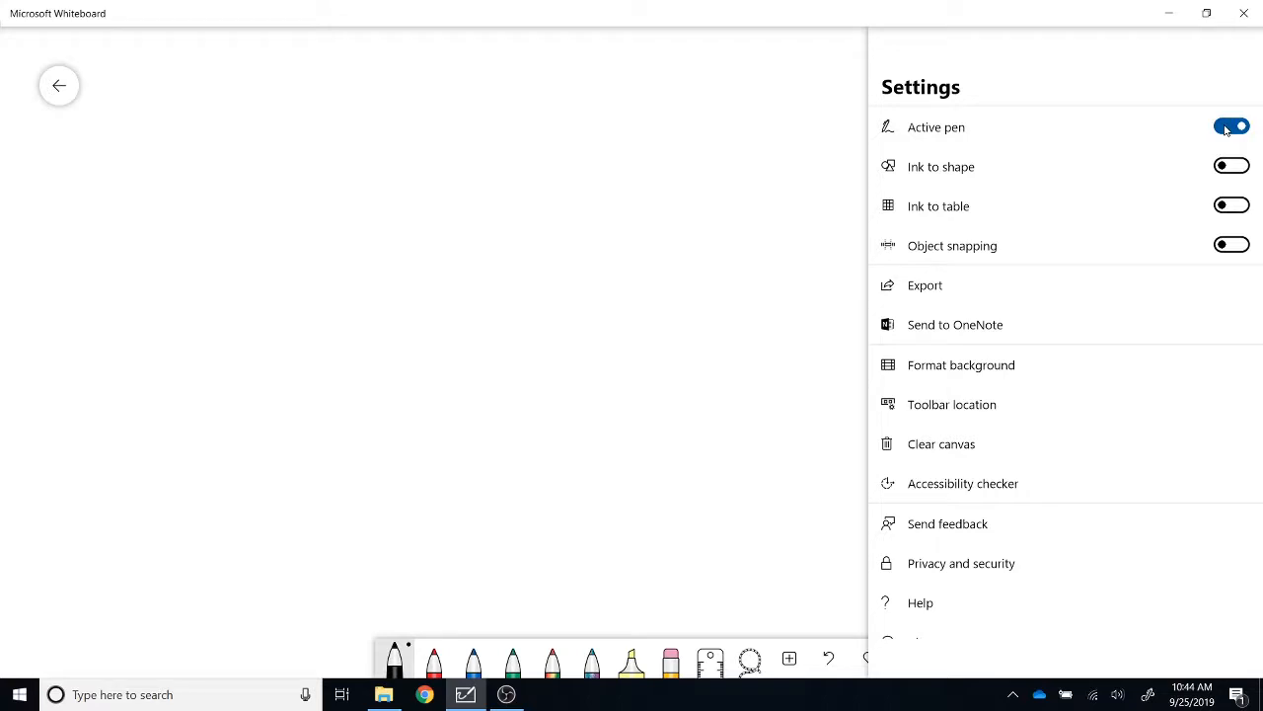
left_click(1232, 166)
left_click(789, 192)
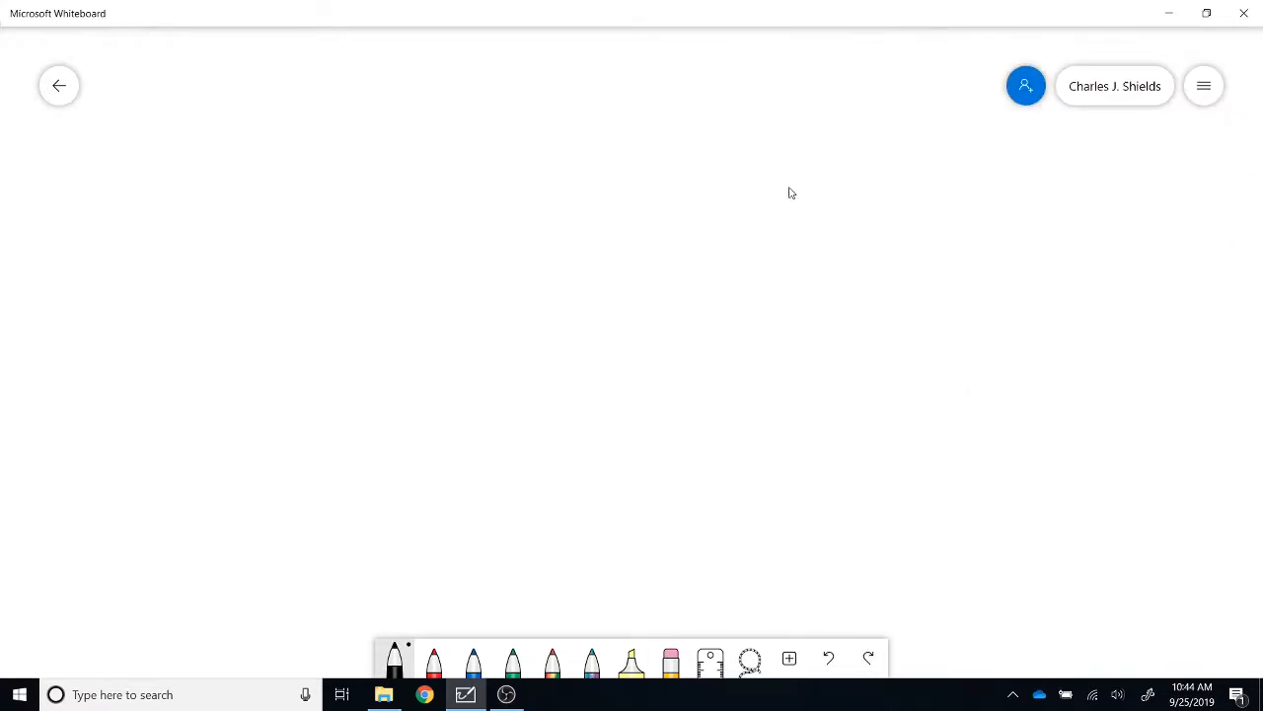
Step: Draw a triangle, a circle and a square in a row with the black pen
mouse_move(191, 132)
left_mouse_down()
mouse_move(217, 223)
mouse_move(191, 132)
left_mouse_up()
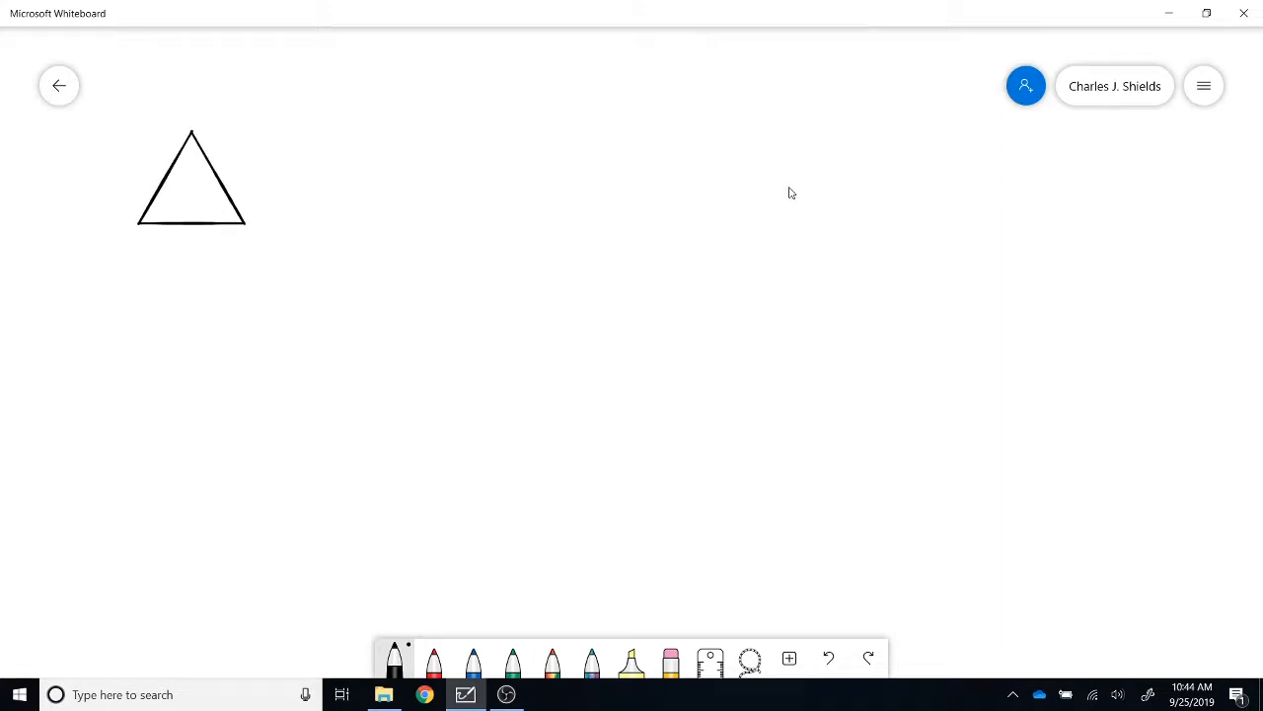
mouse_move(360, 137)
left_mouse_down()
mouse_move(301, 138)
mouse_move(368, 144)
mouse_move(438, 229)
mouse_move(506, 142)
mouse_move(415, 115)
left_mouse_up()
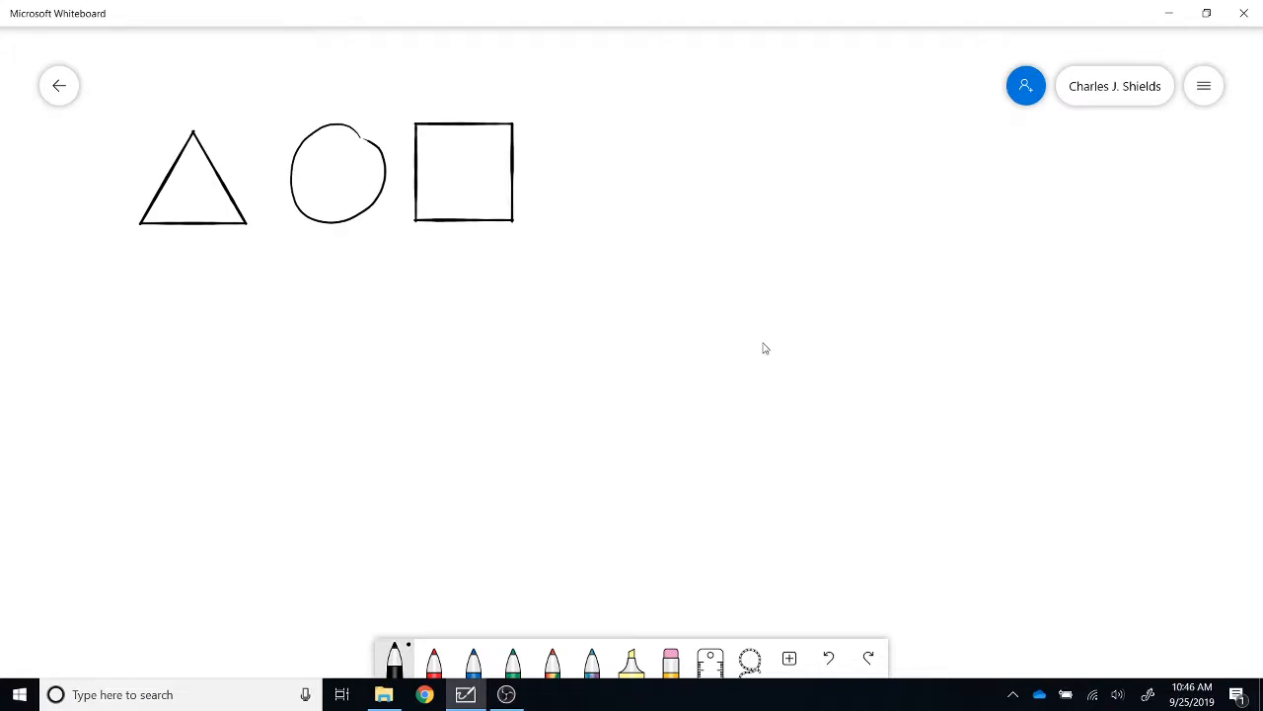
Step: Turn on the Ink to table setting for the whiteboard
left_click(1203, 86)
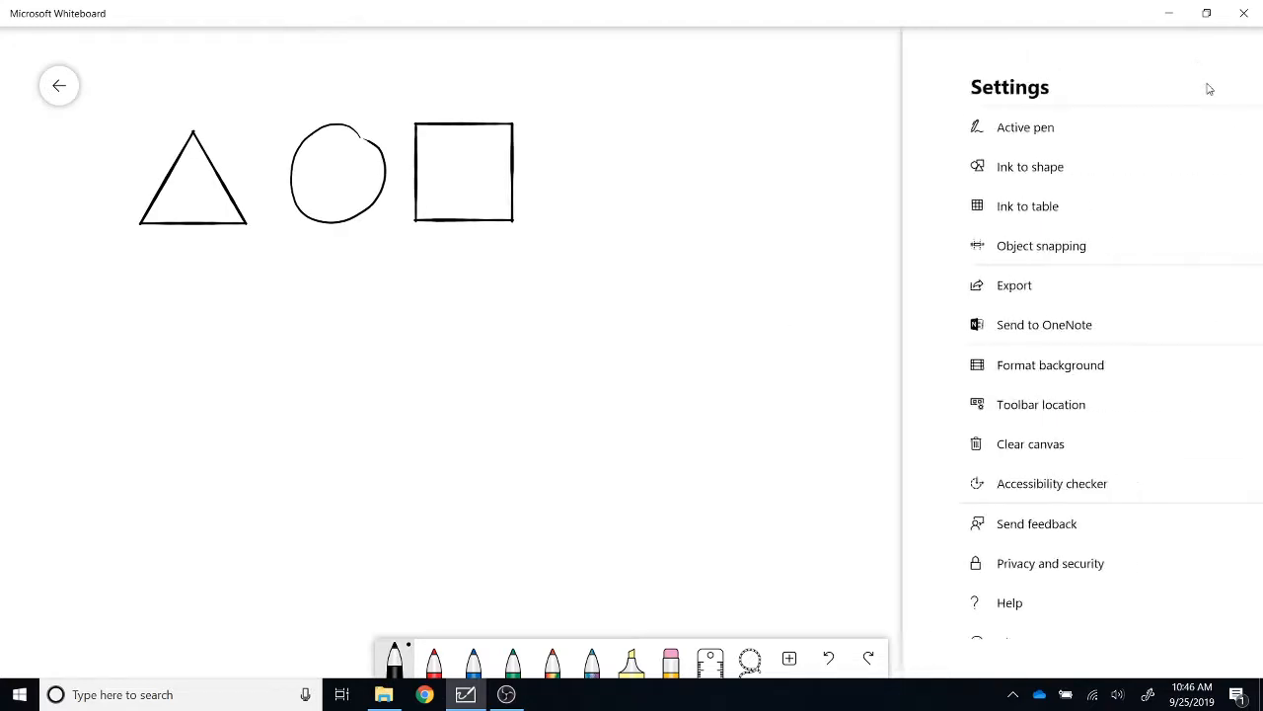
left_click(1222, 207)
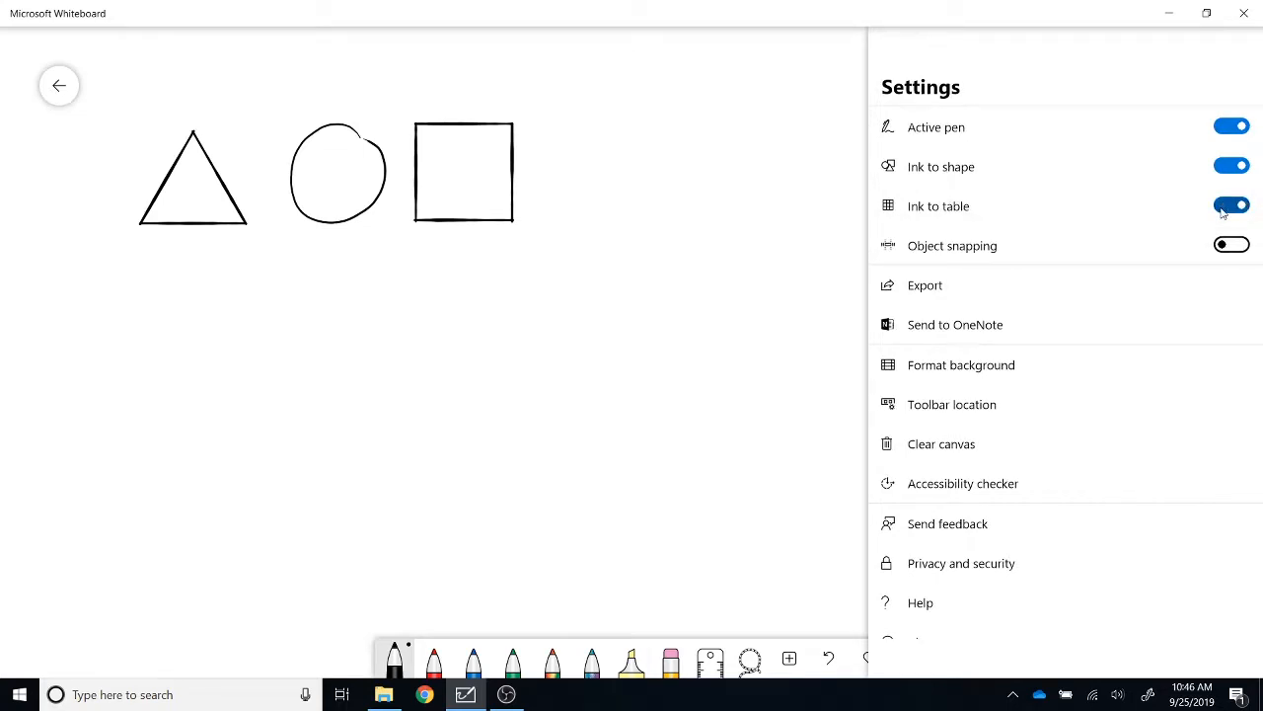
left_click(815, 291)
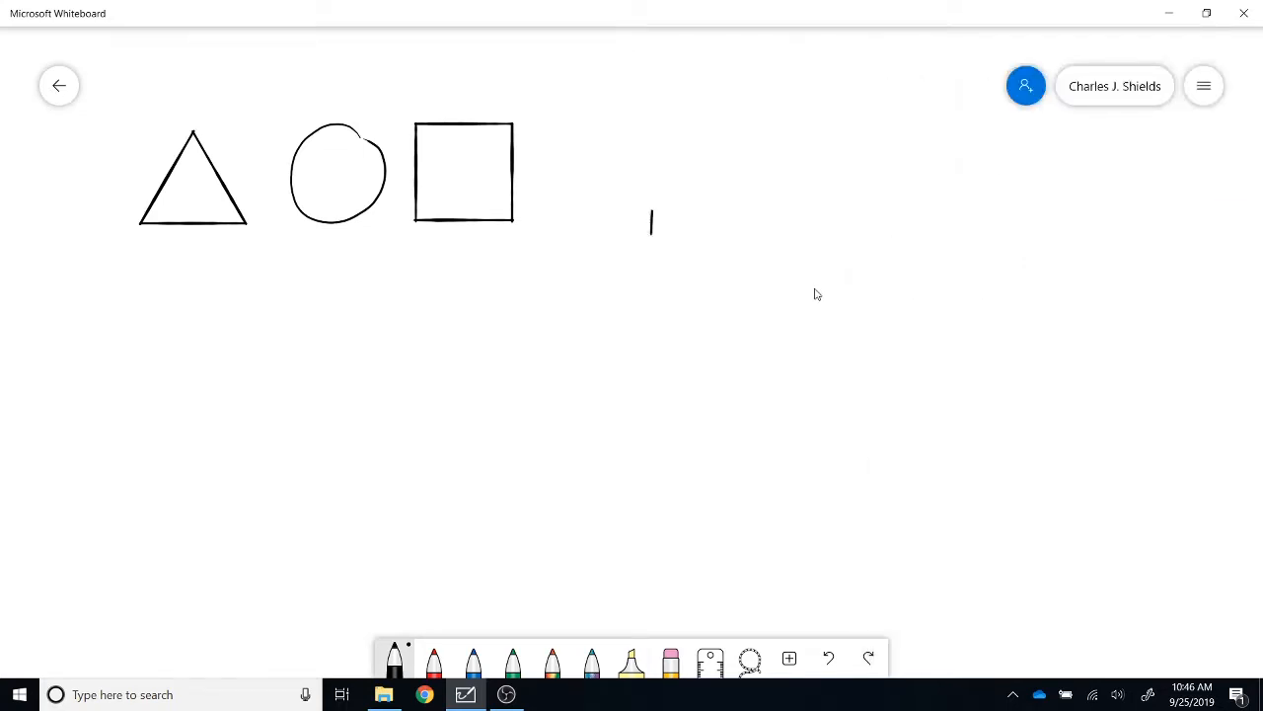
Step: Draw a large square split into two columns and extend the resulting table to three rows and three columns
mouse_move(652, 234)
left_mouse_down()
mouse_move(740, 451)
mouse_move(864, 236)
mouse_move(687, 200)
mouse_move(652, 208)
left_mouse_up()
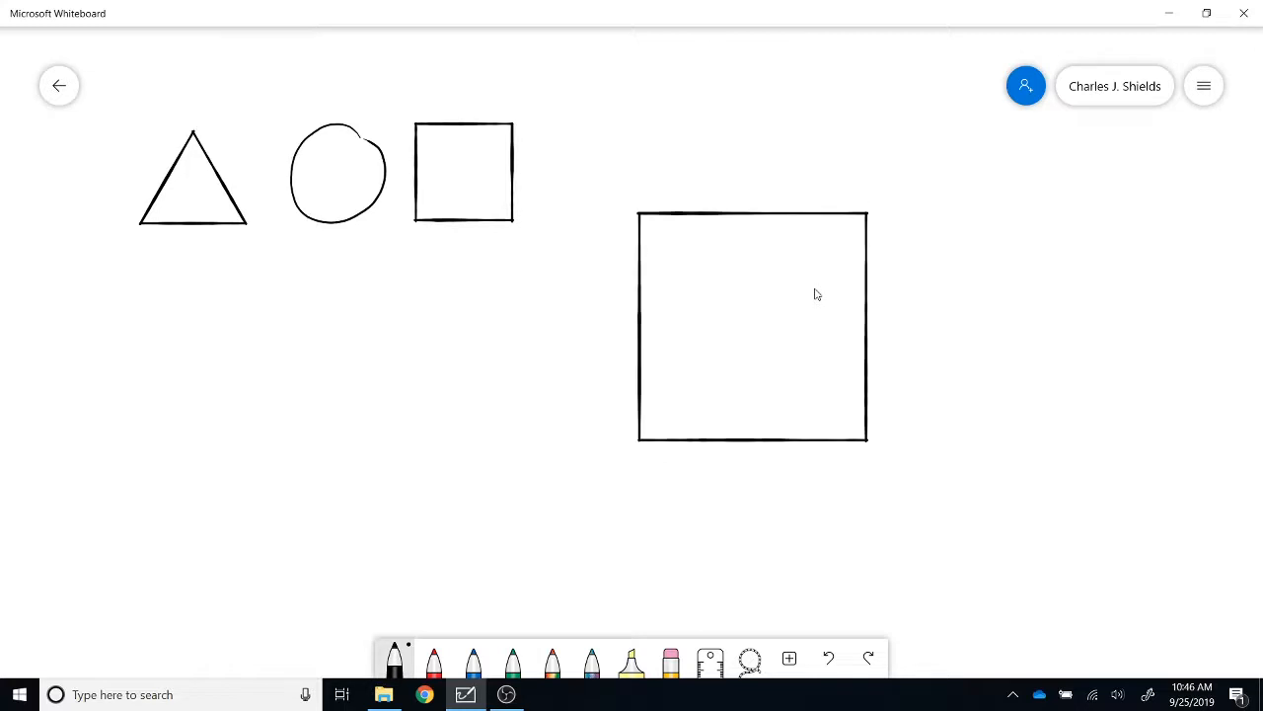
left_click_drag(760, 208, 754, 436)
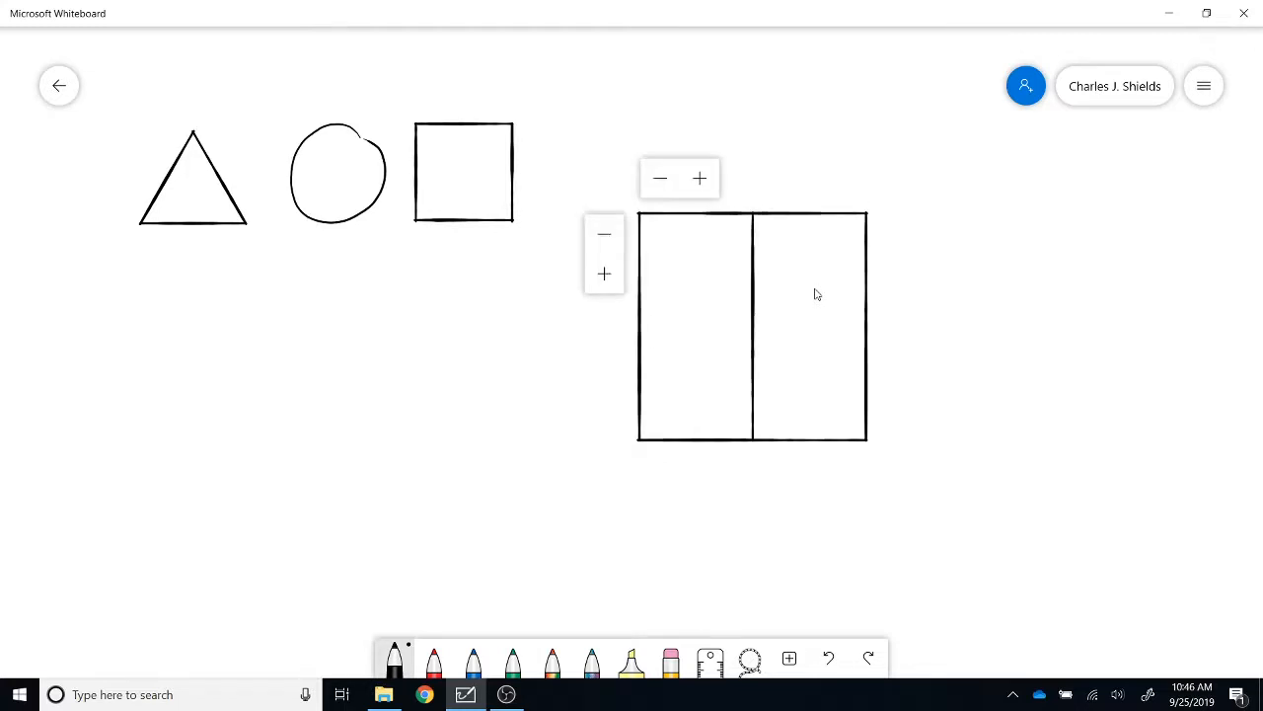
left_click(604, 273)
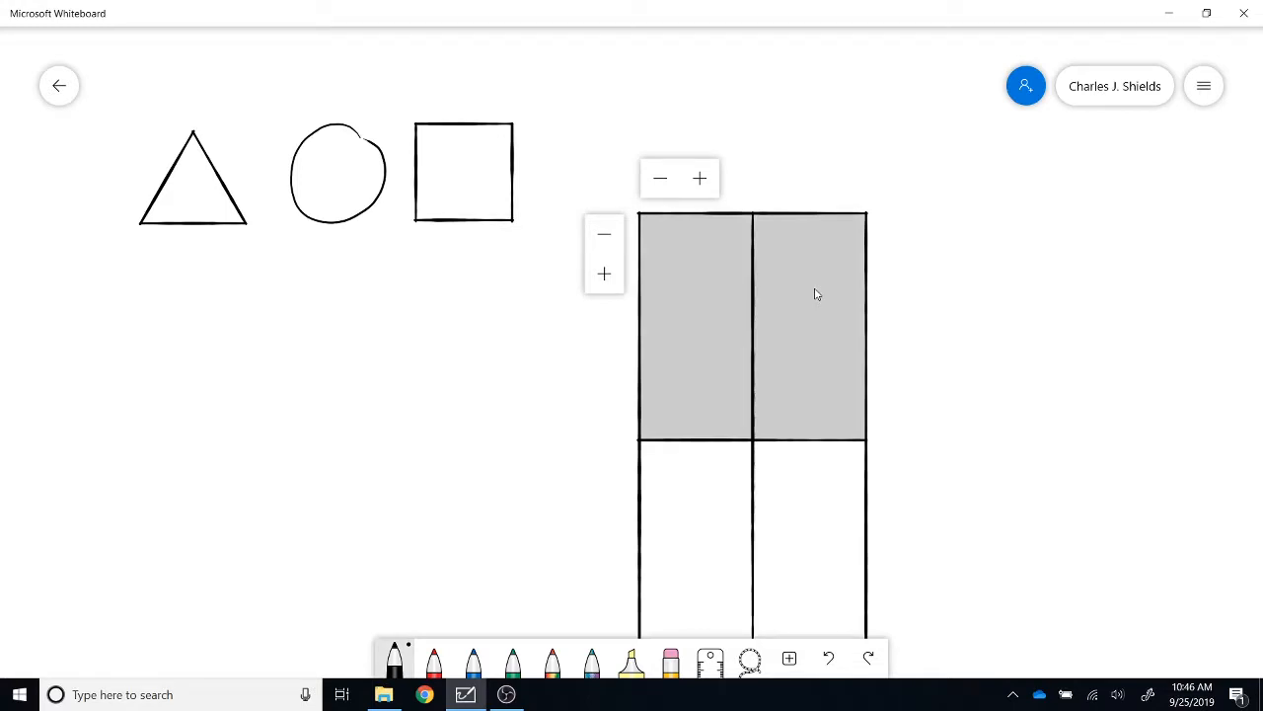
left_click(700, 179)
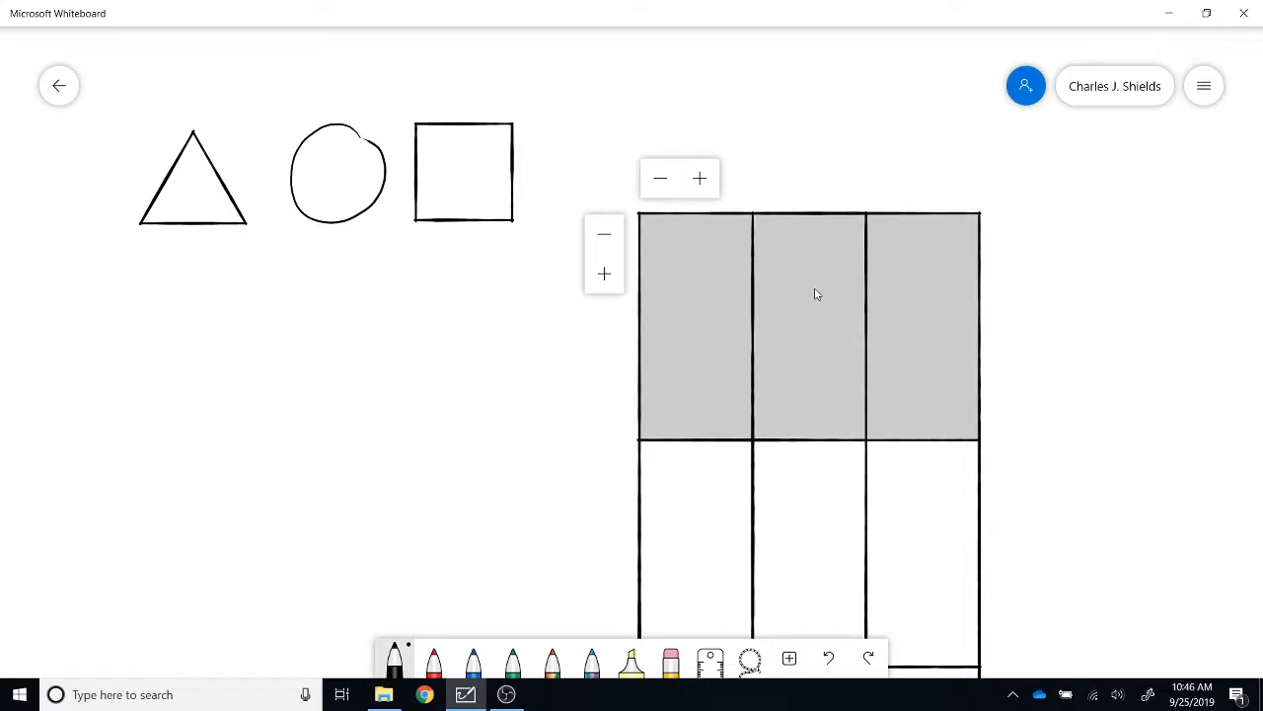
scroll(815, 294, "up", 1)
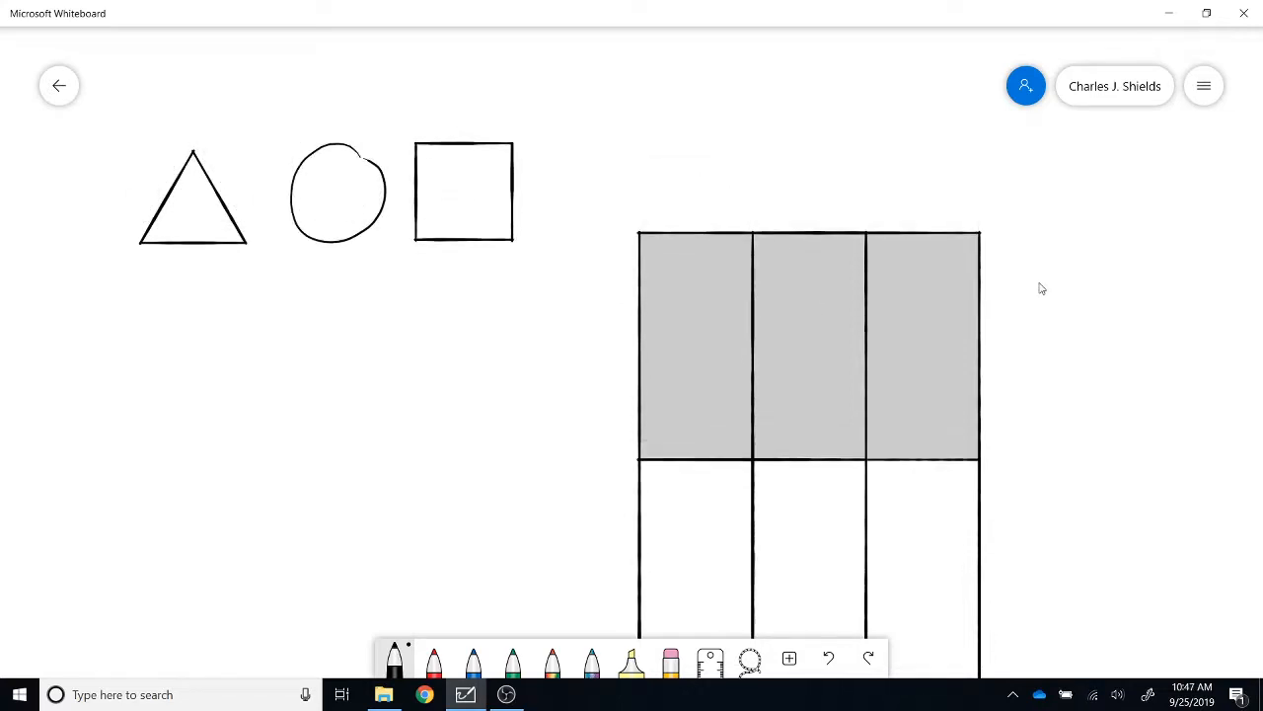
Step: Turn on the Object snapping setting for the whiteboard
left_click(1204, 86)
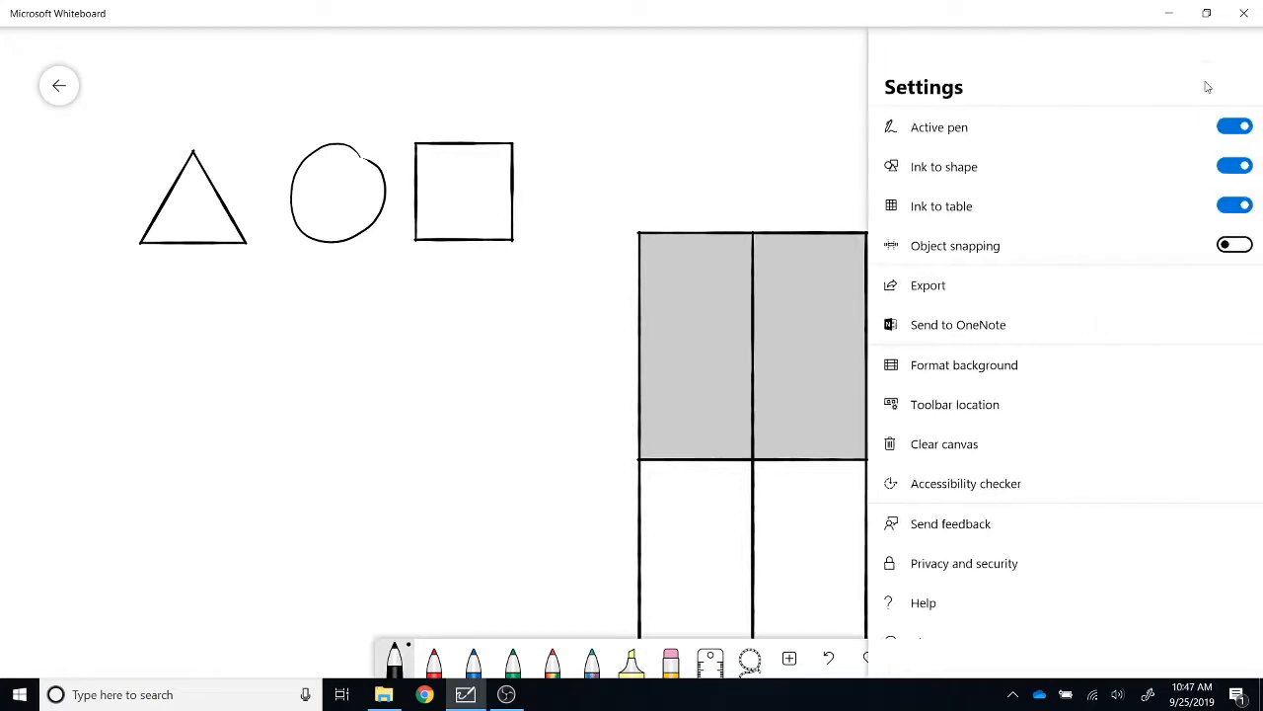
left_click(1170, 263)
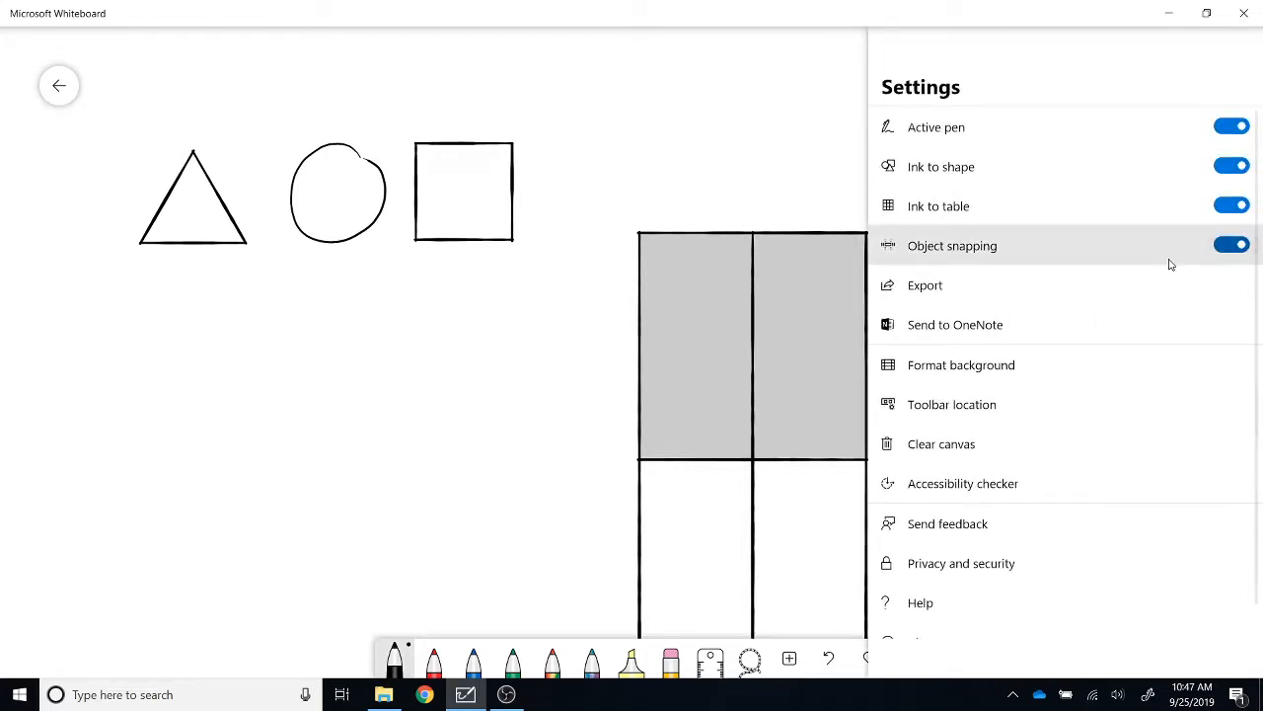
left_click(519, 285)
Step: Move the small square directly beneath the triangle, aligned with its center
left_click(464, 247)
left_click_drag(464, 246, 206, 402)
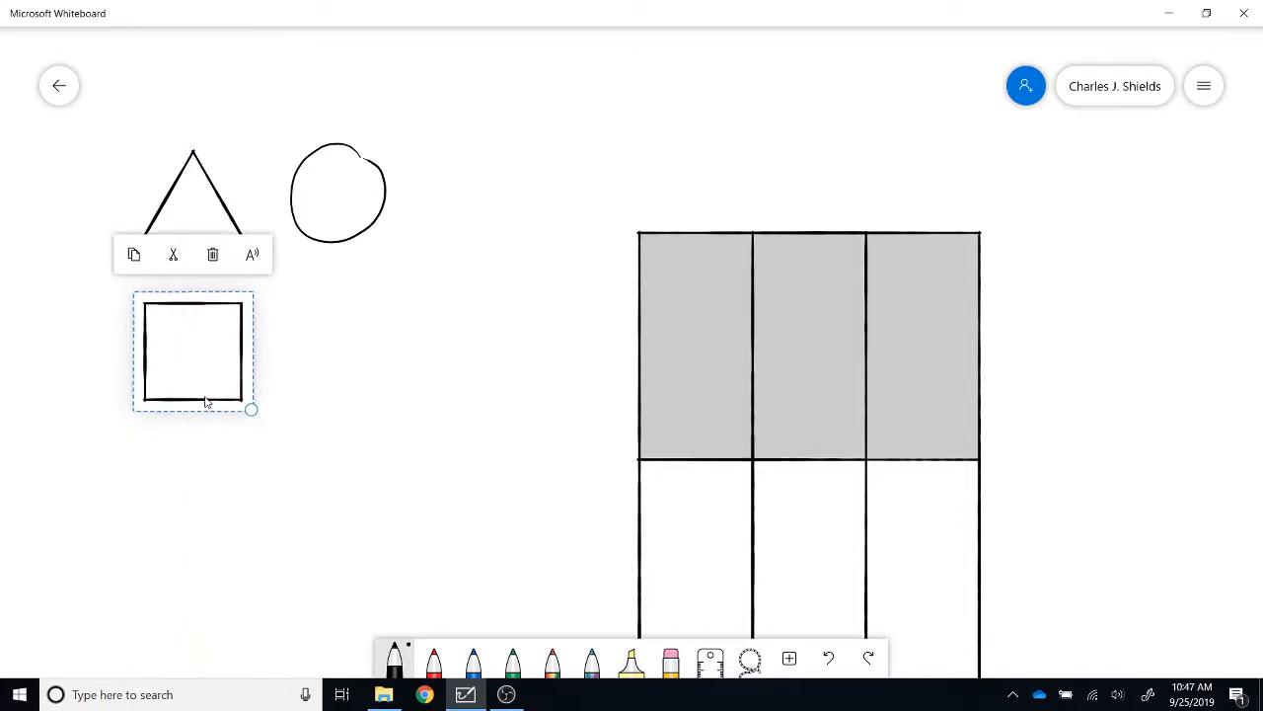
left_click(335, 420)
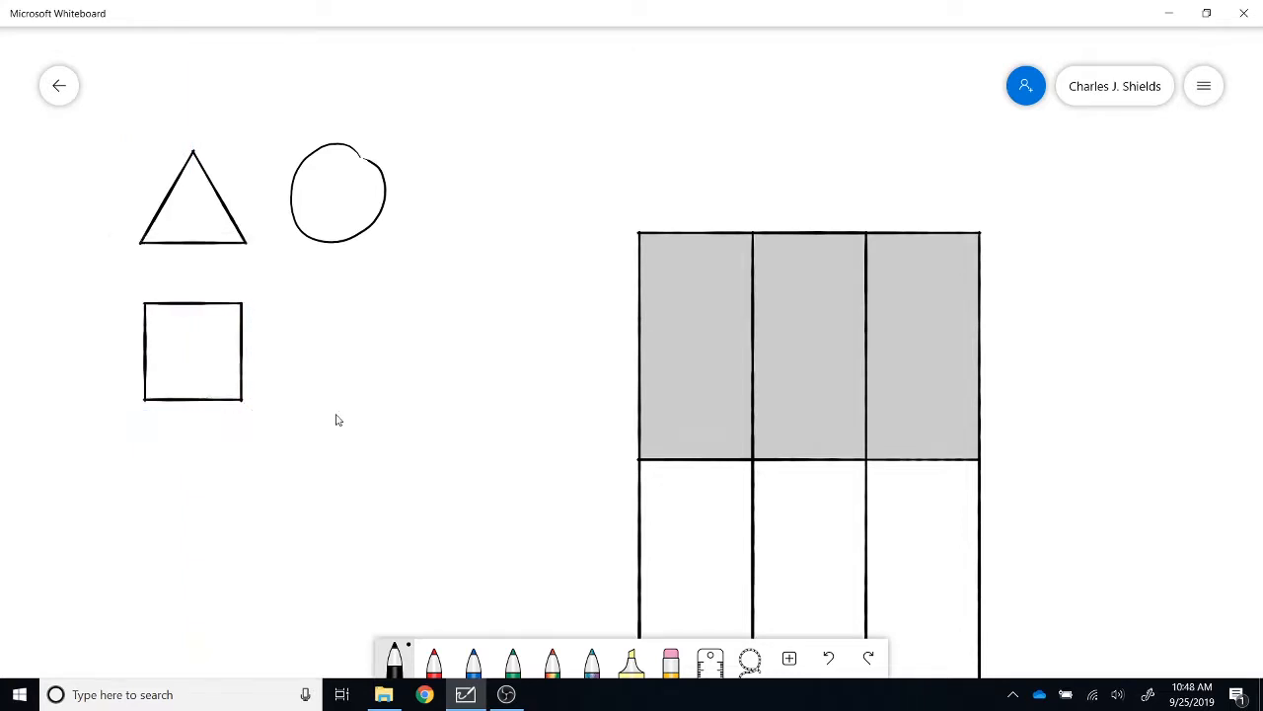
Step: Review the whiteboard's image export formats and the notebooks offered for sending it to OneNote
left_click(1192, 89)
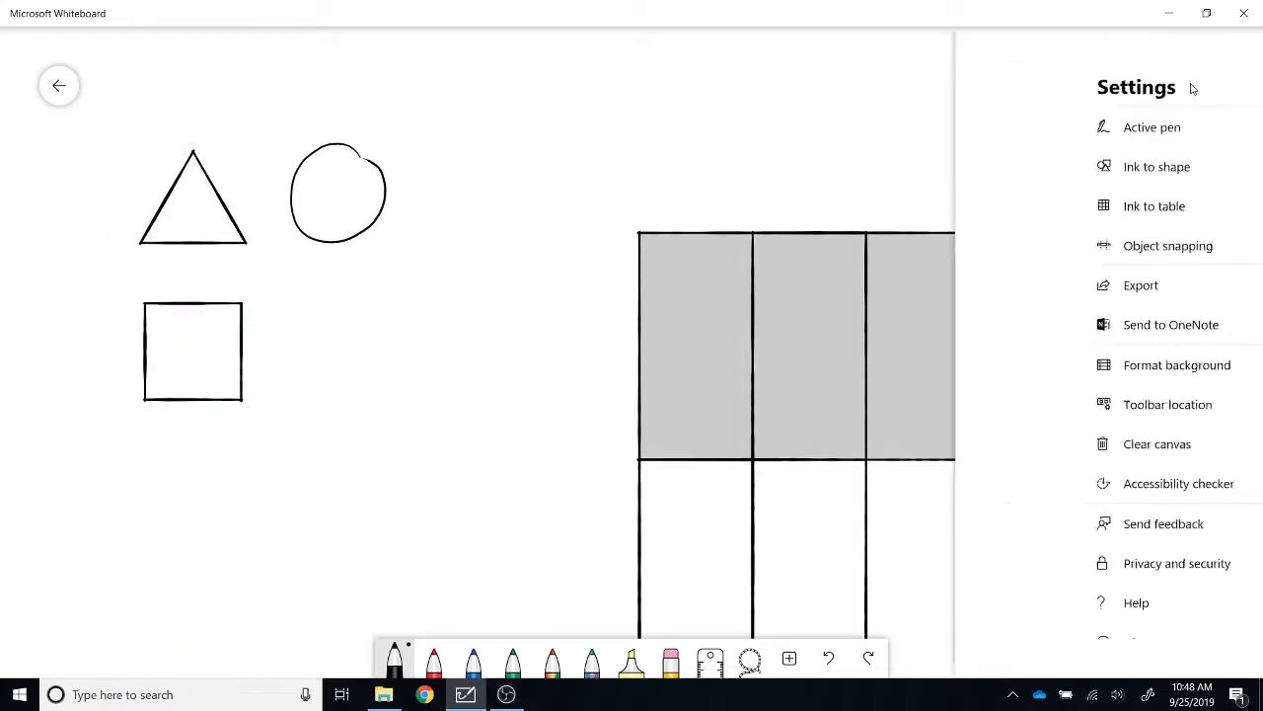
left_click(1096, 298)
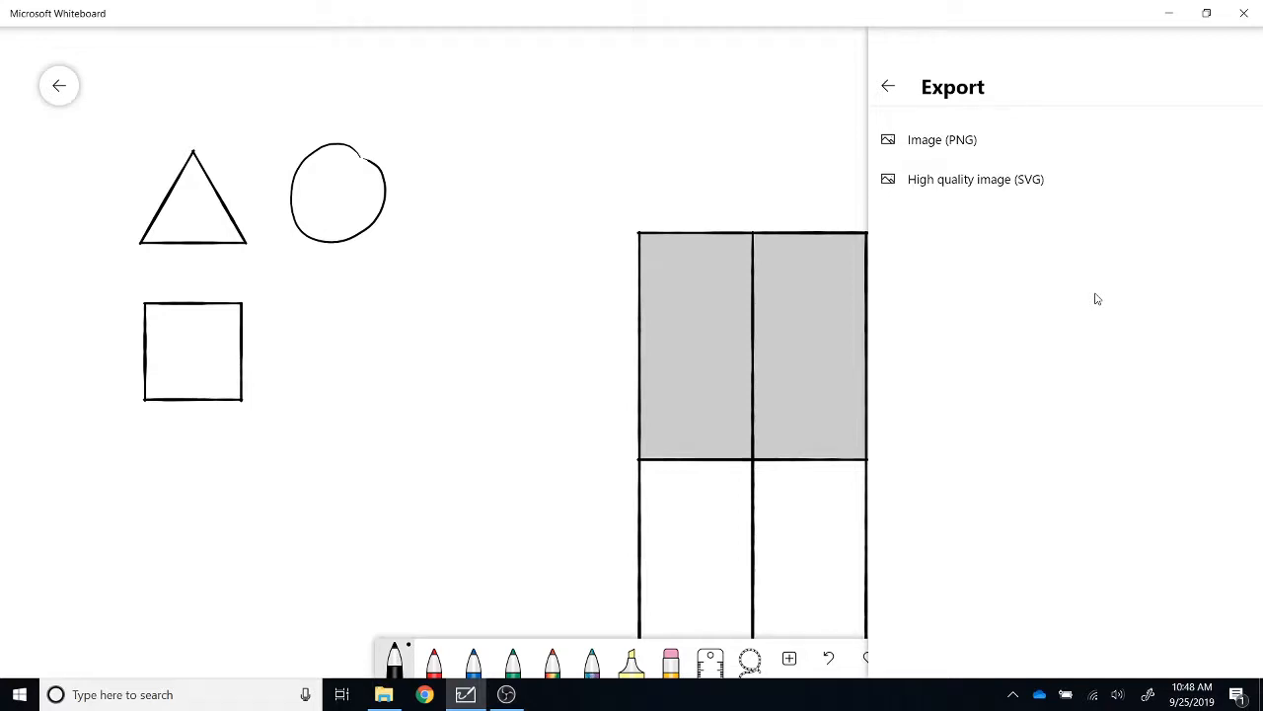
left_click(888, 86)
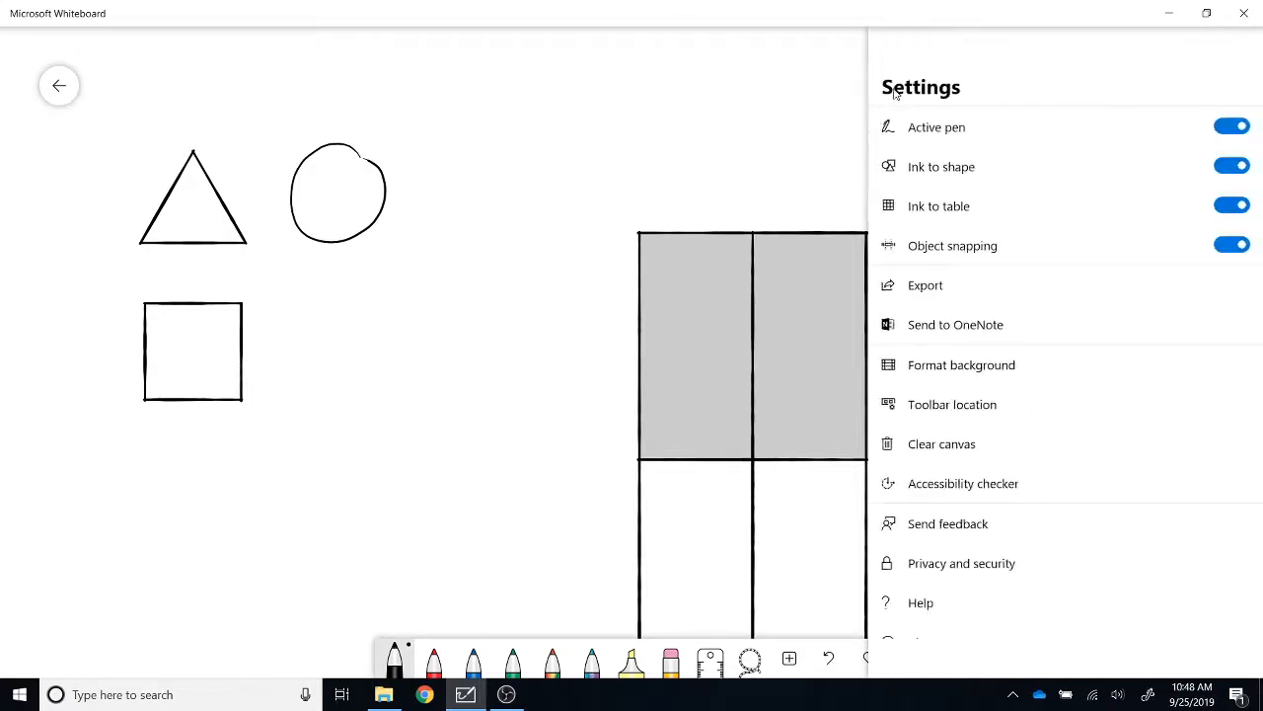
left_click(953, 333)
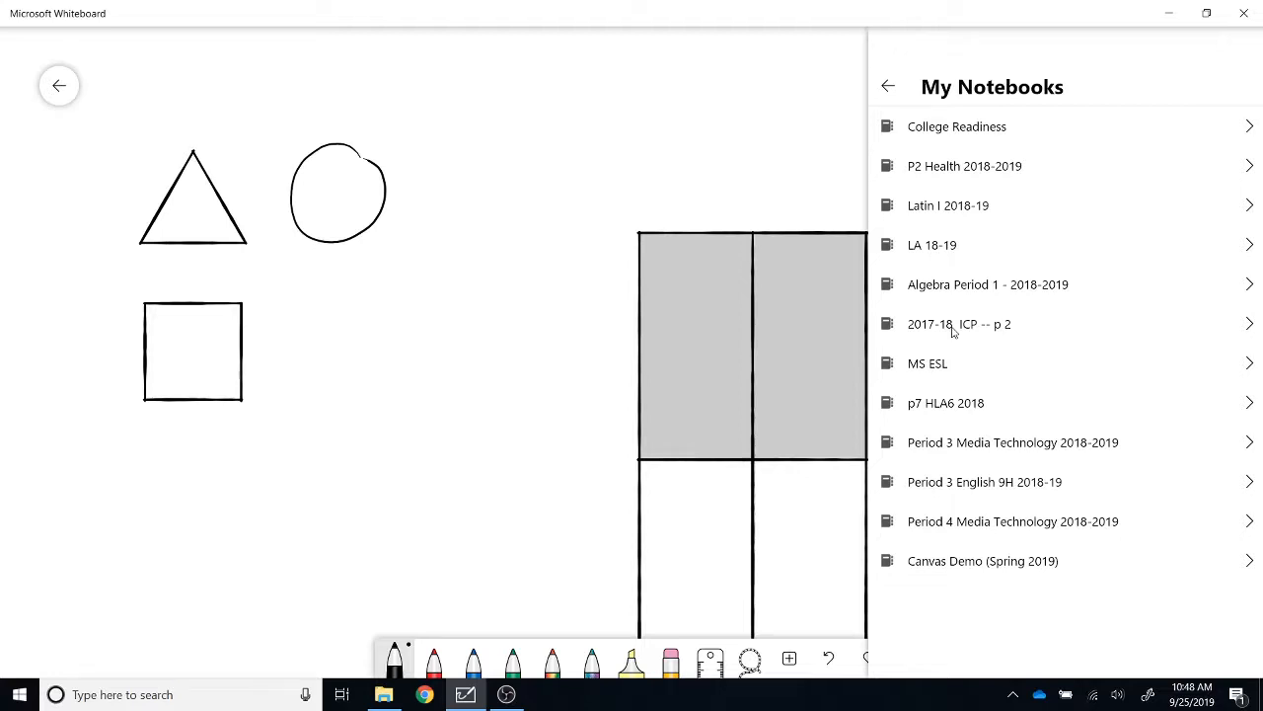
left_click(889, 86)
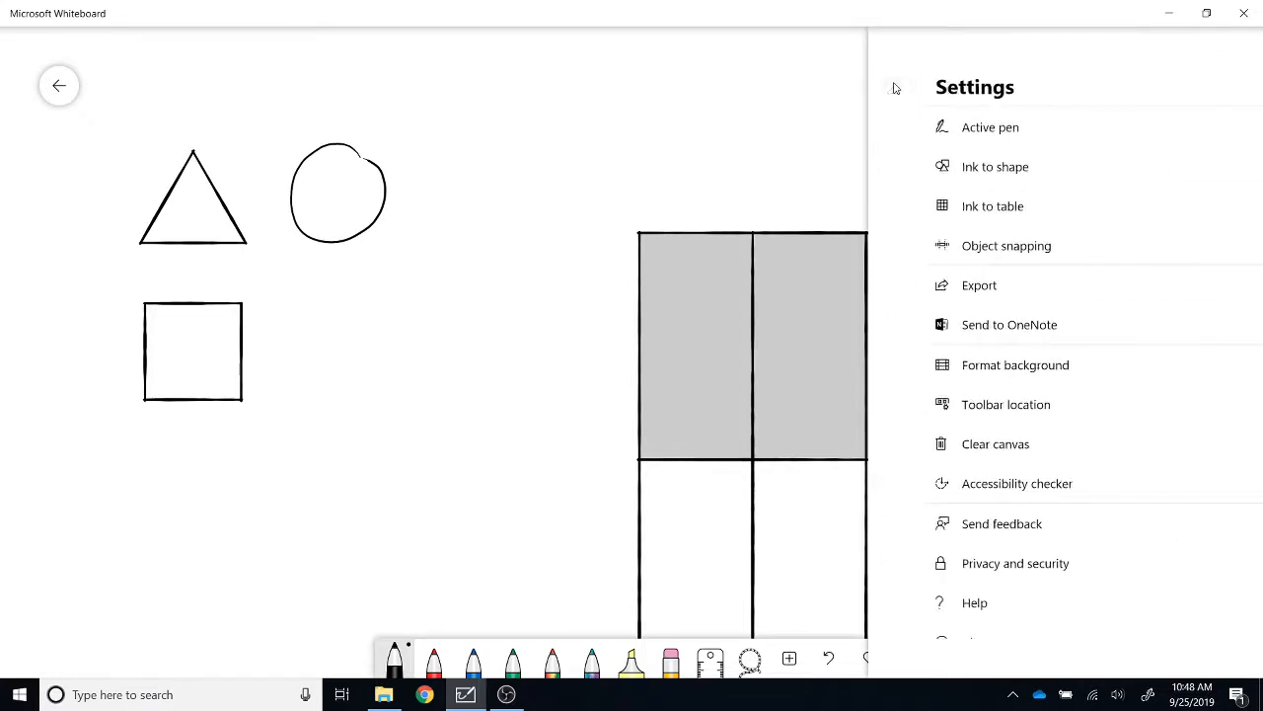
Step: Format the canvas background with the Square grid and the yellow color
left_click(961, 365)
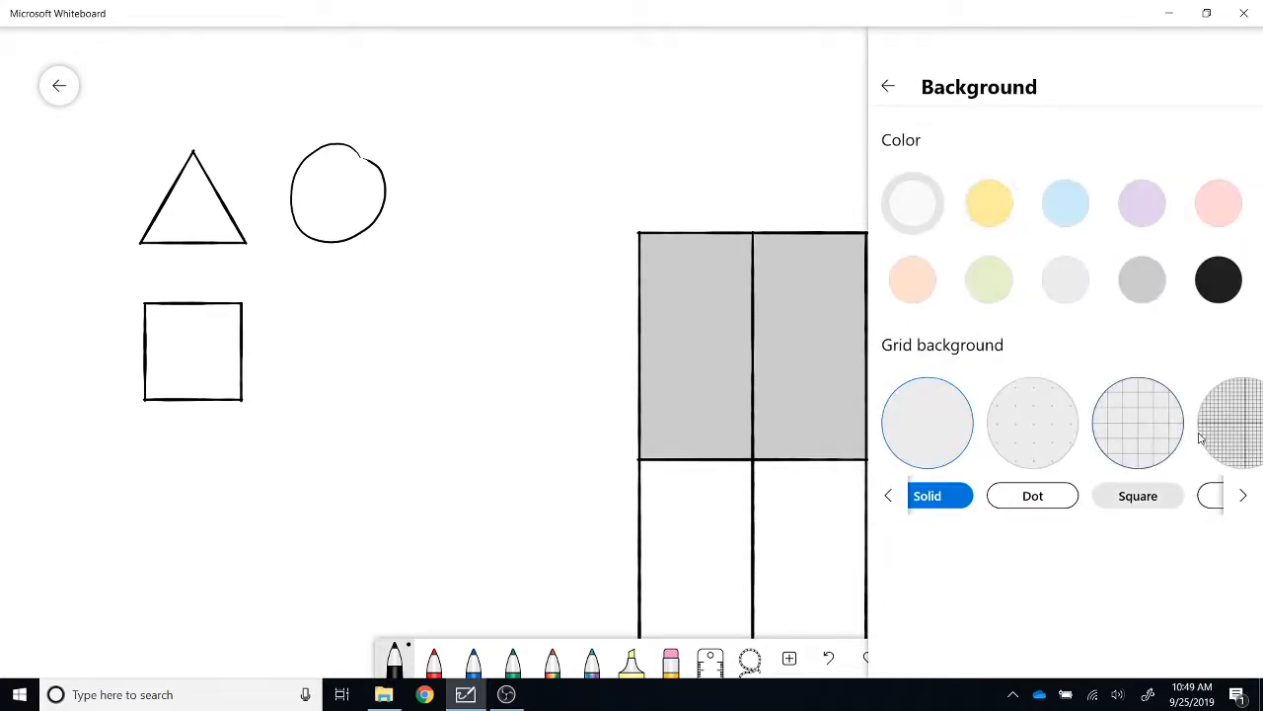
left_click(1242, 496)
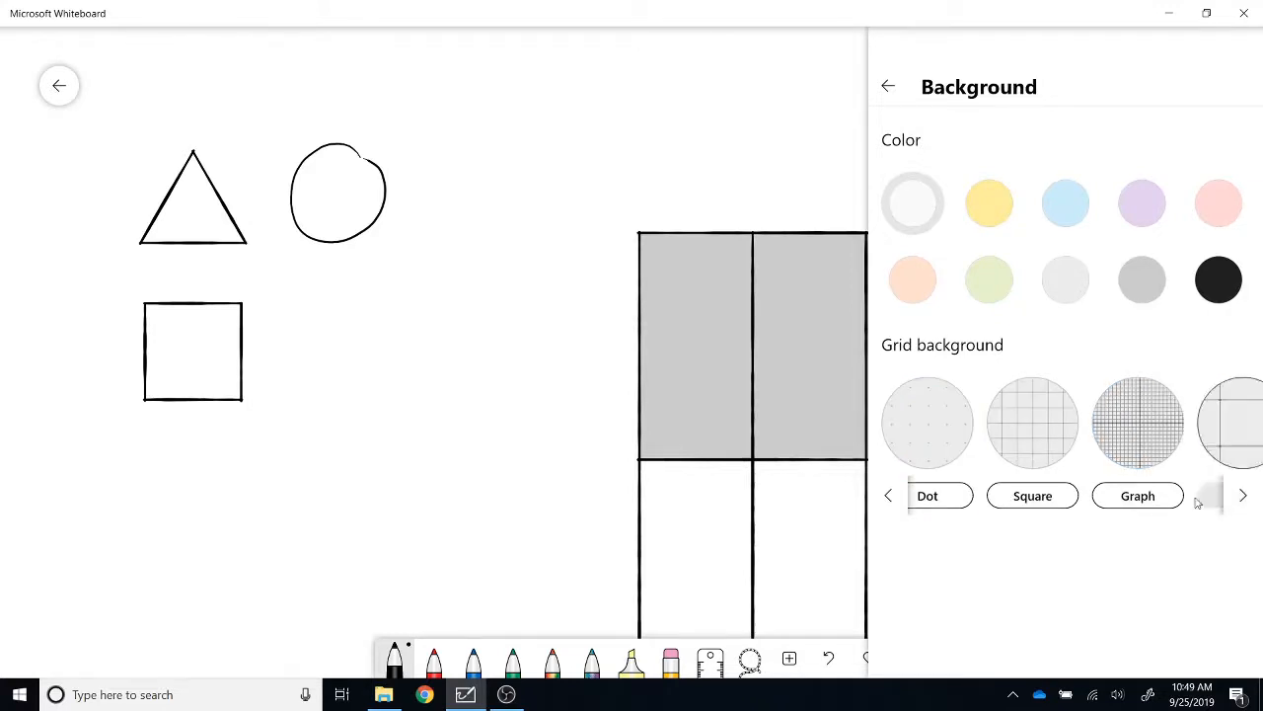
left_click(1054, 456)
left_click(985, 215)
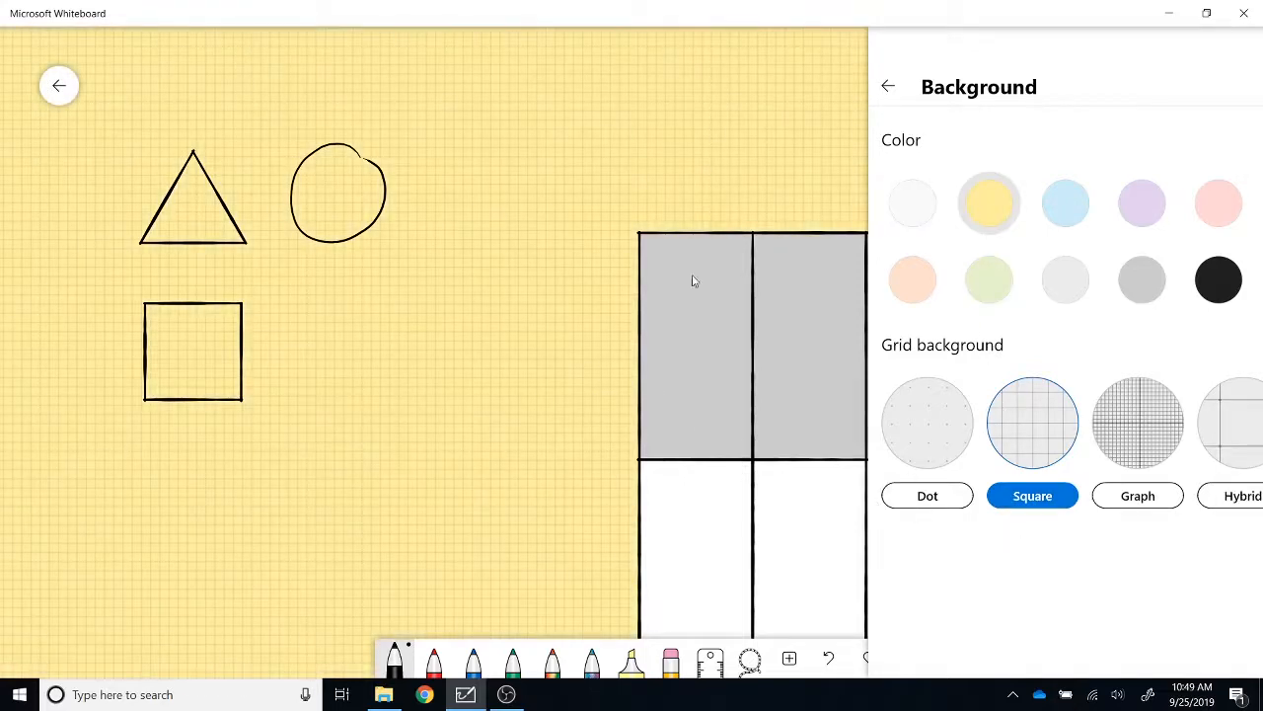
left_click(888, 88)
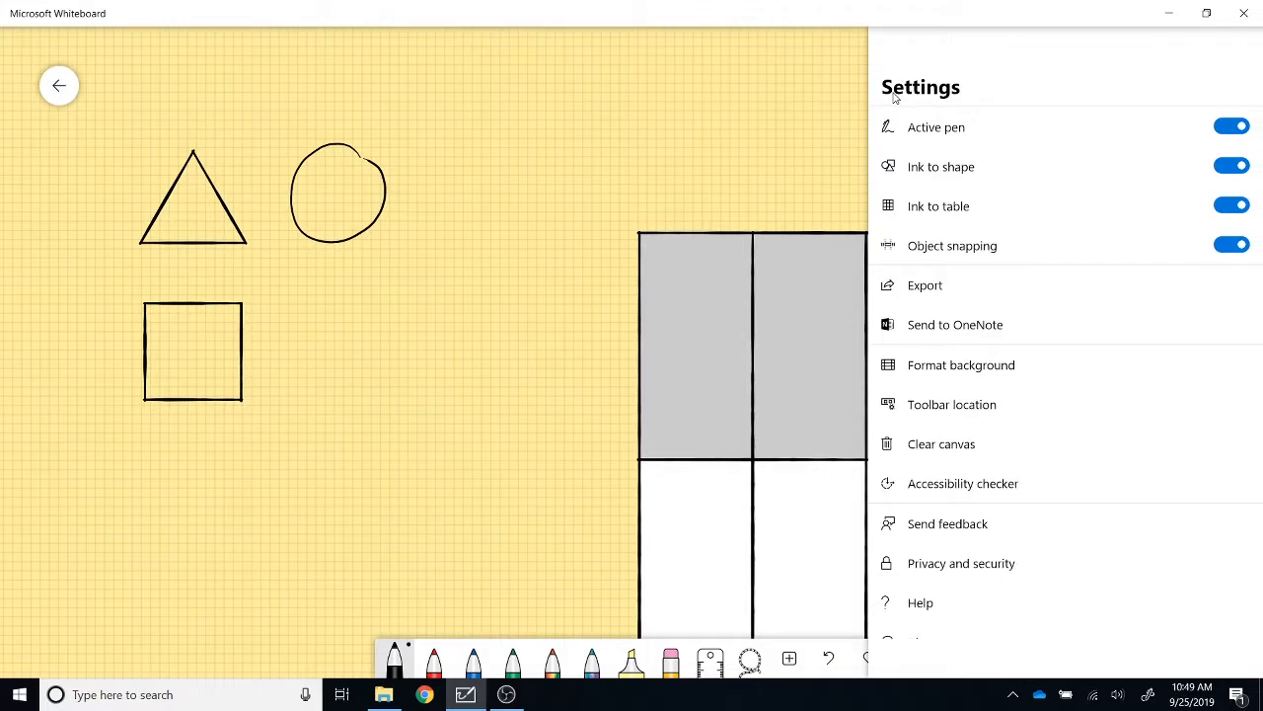
Step: Try the Left toolbar location and restore the toolbar to Bottom
left_click(989, 412)
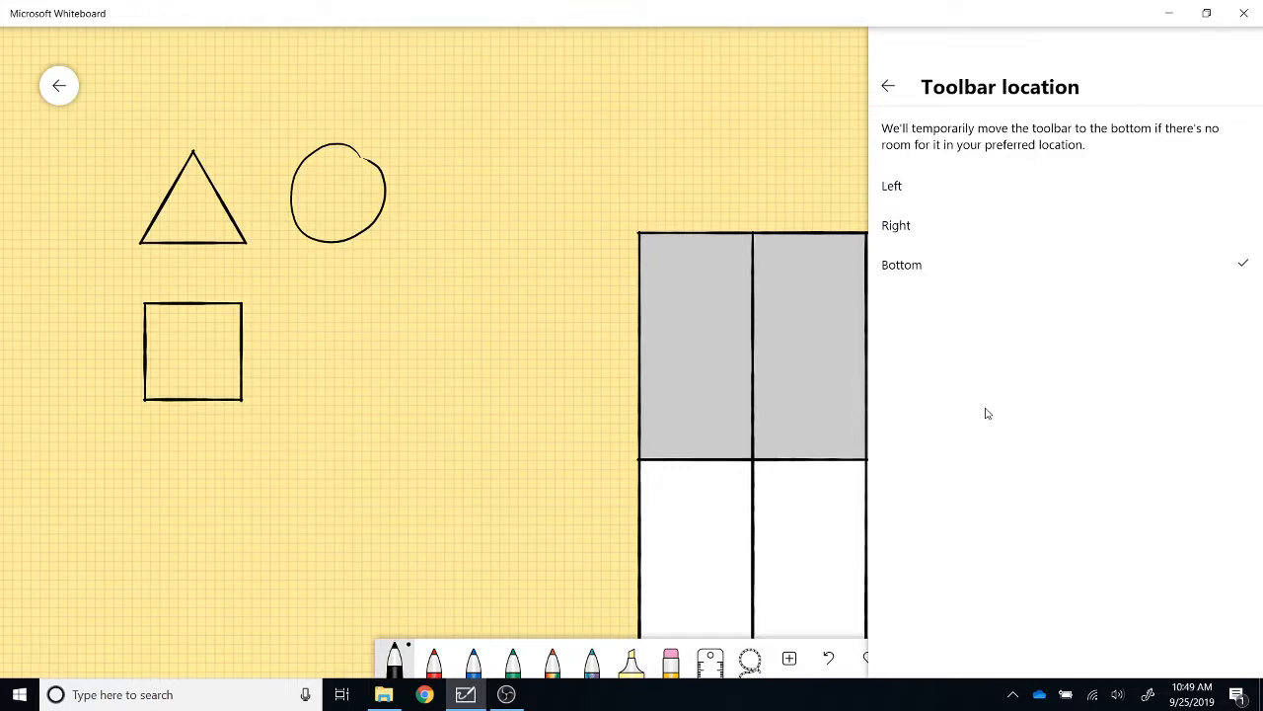
left_click(1131, 195)
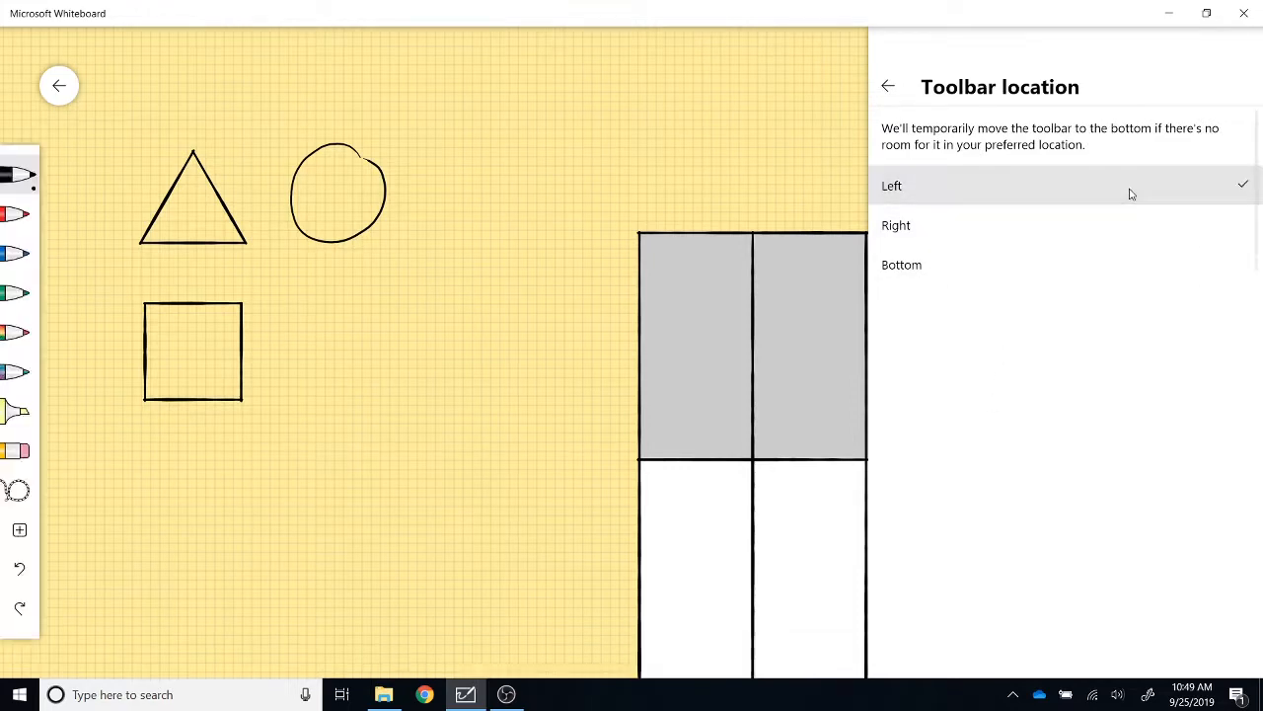
left_click(1133, 267)
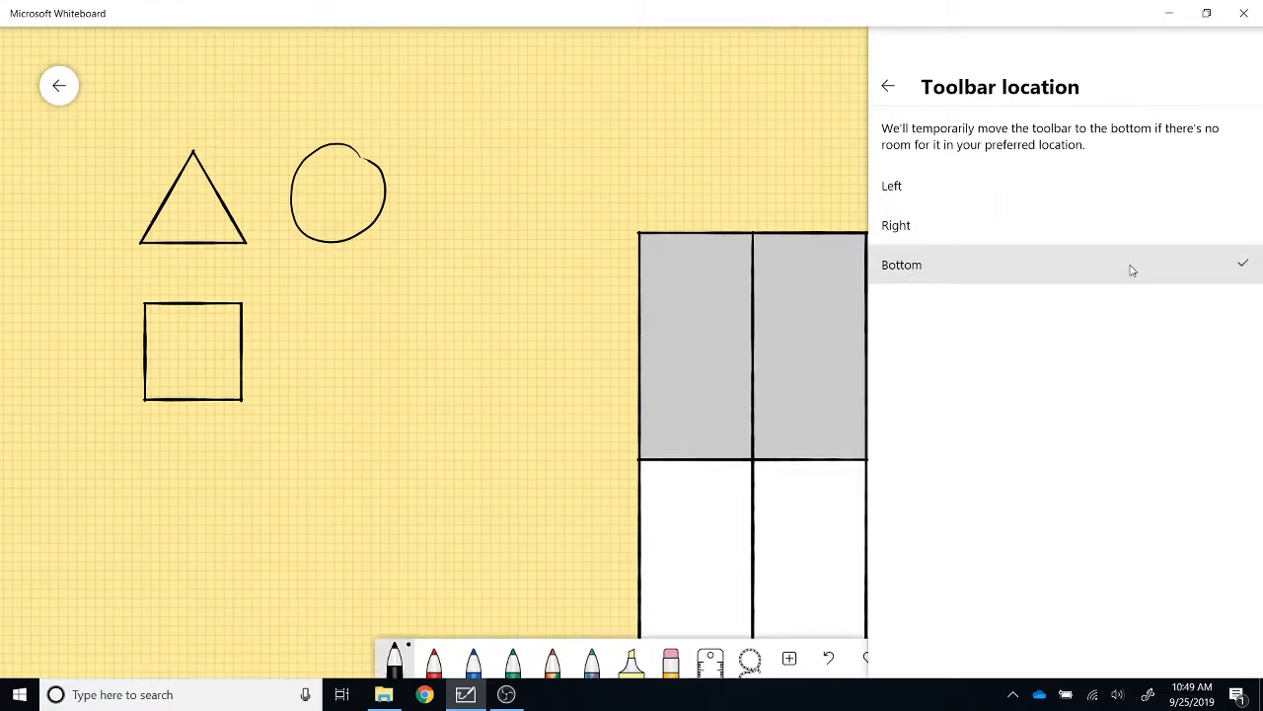
left_click(887, 87)
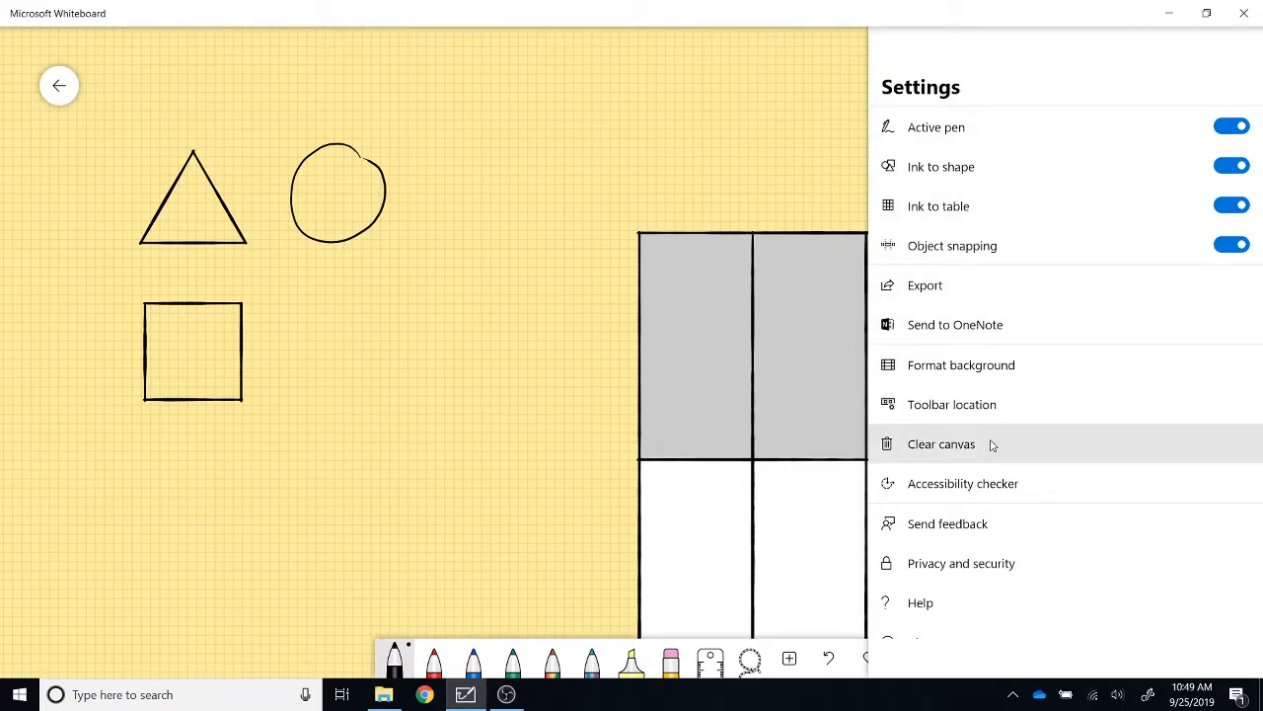
Step: Open the triangle's alternative text entry from the accessibility checker and return to the settings without adding a description
left_click(986, 485)
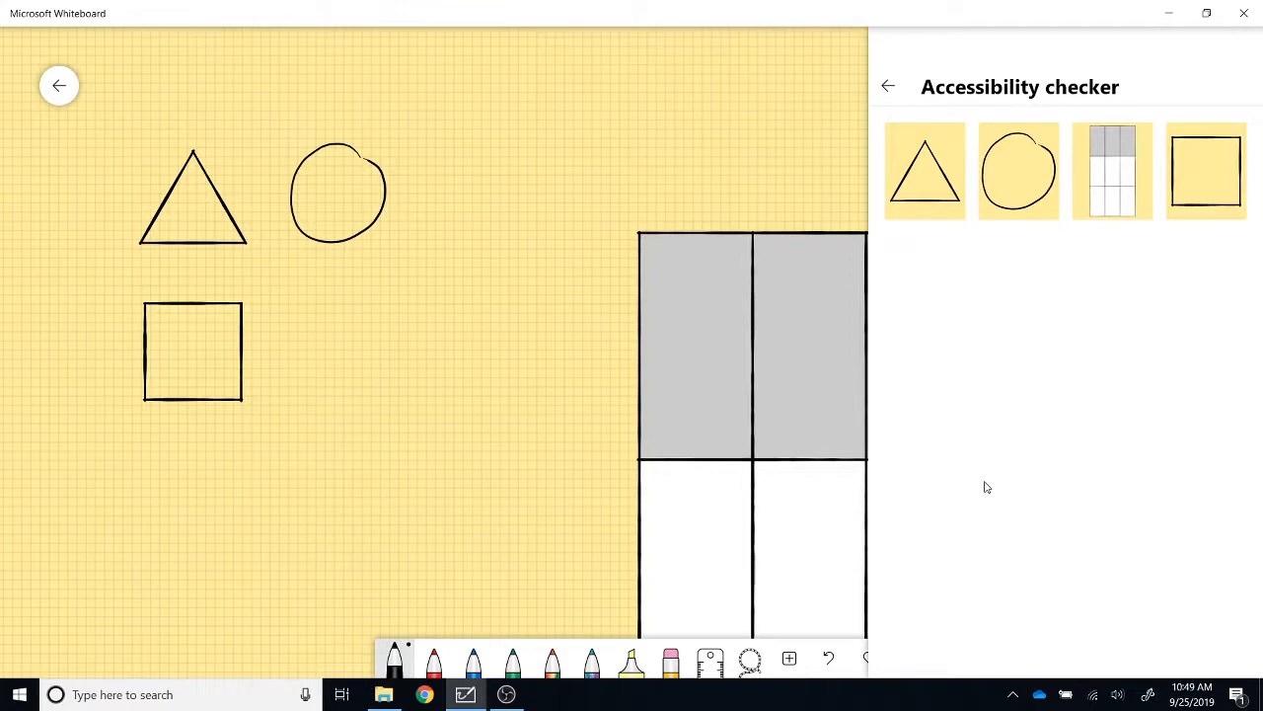
left_click(943, 184)
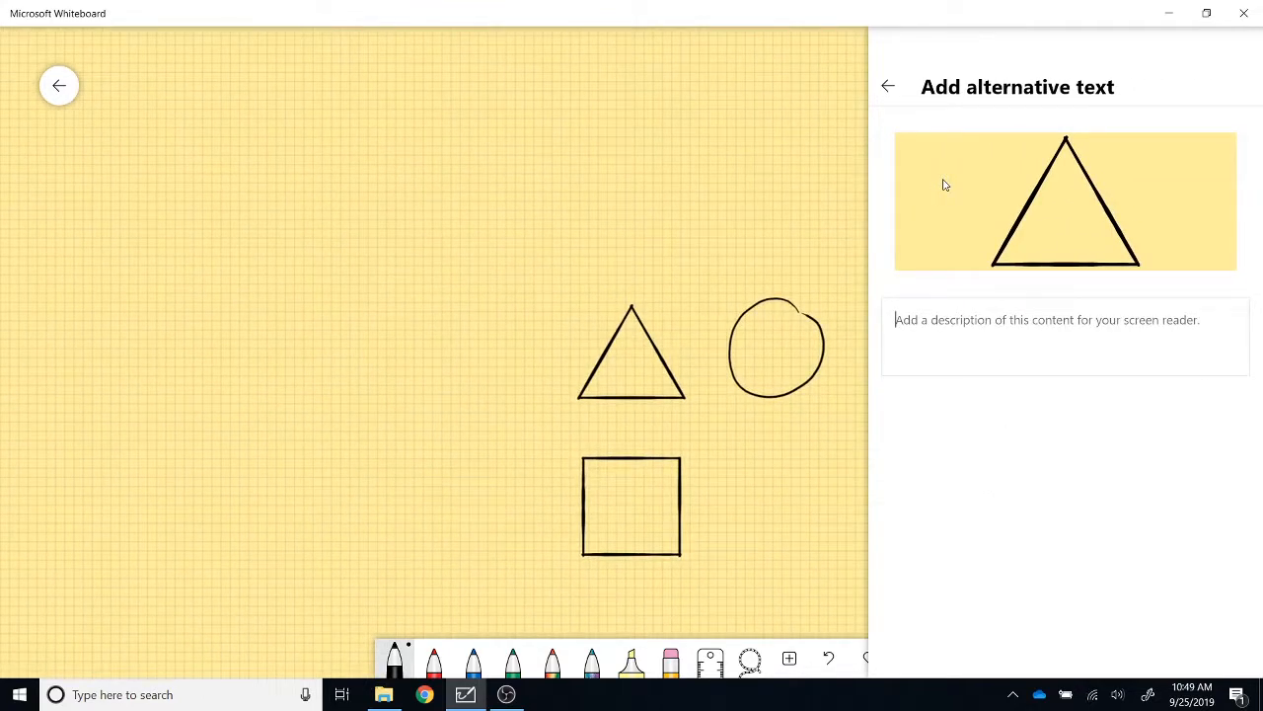
left_click(886, 87)
left_click(885, 88)
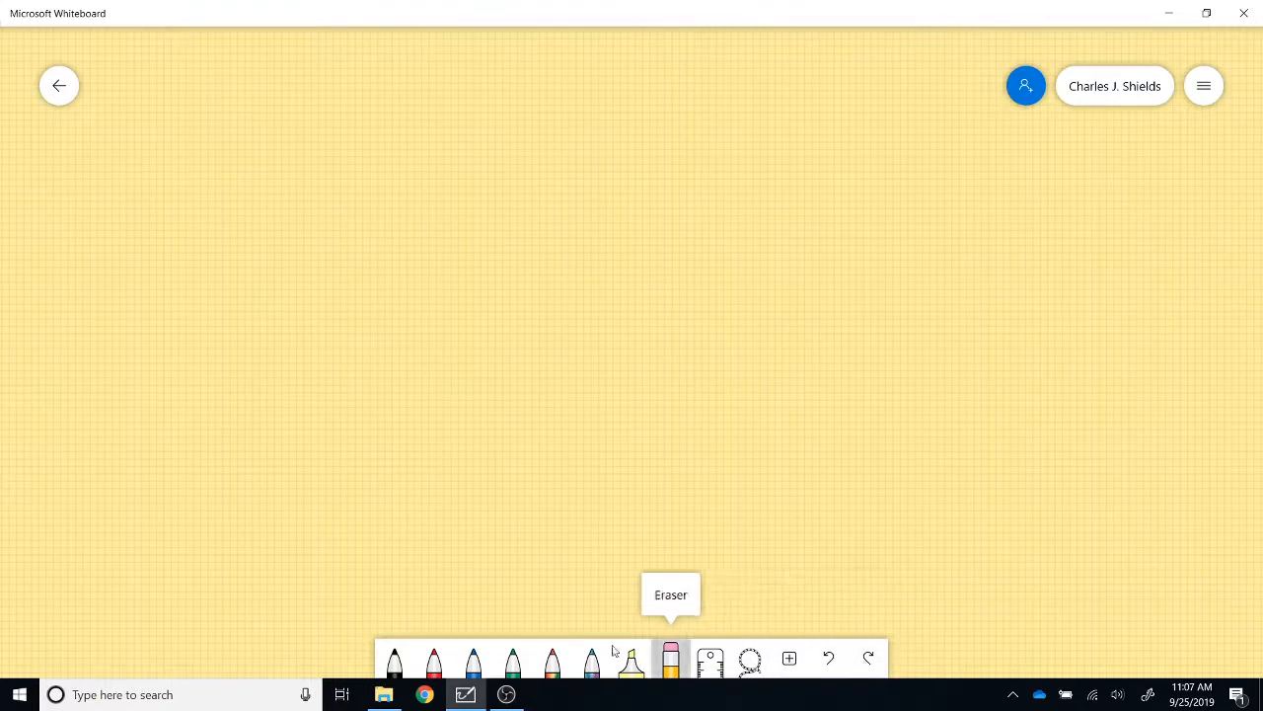
Step: Set the black pen to its thickest stroke and draw a long wavy horizontal line on the upper canvas
left_click(397, 663)
left_click(398, 665)
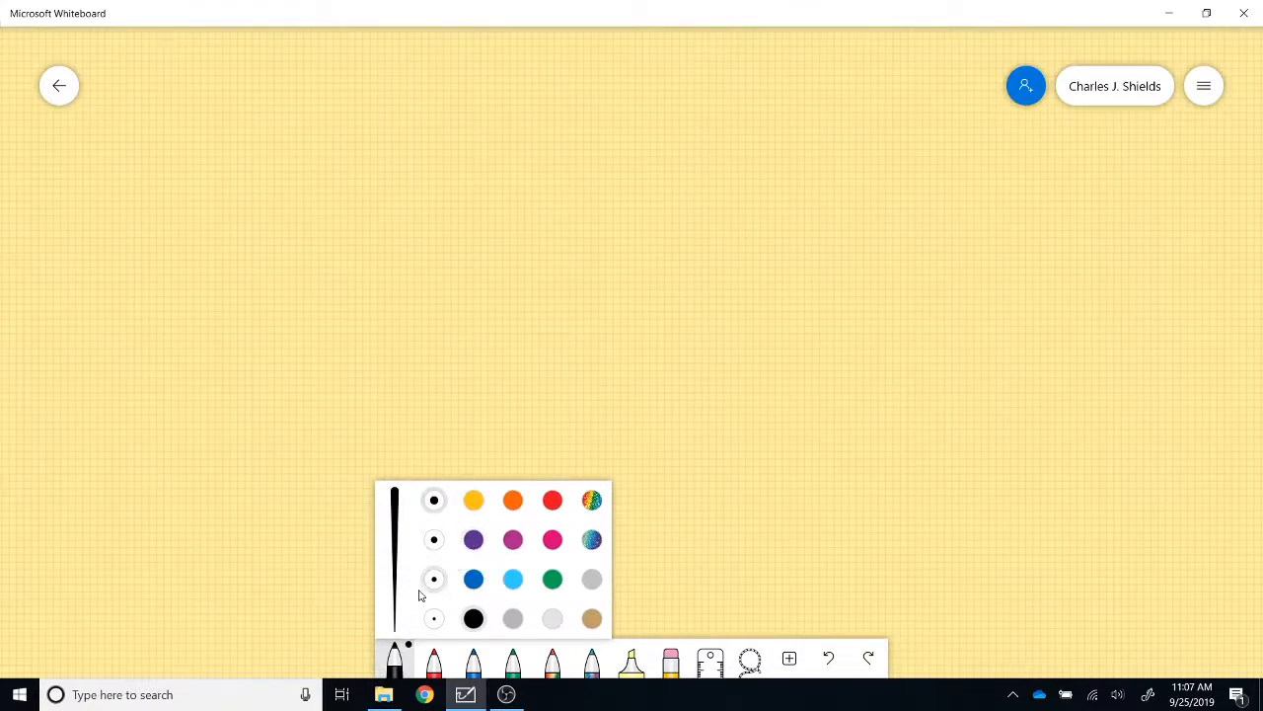
left_click_drag(132, 179, 572, 179)
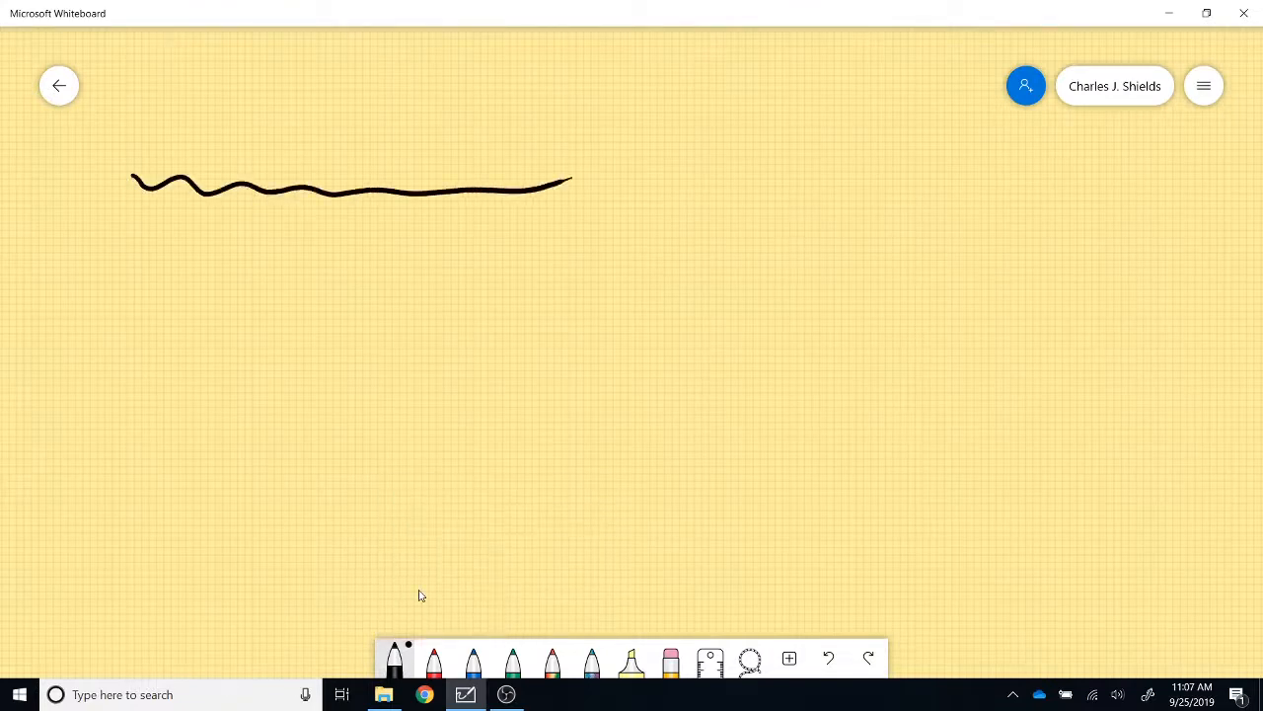
Step: Draw a freehand square in black on the lower canvas below the wavy line
mouse_move(191, 335)
left_mouse_down()
mouse_move(193, 408)
mouse_move(366, 536)
mouse_move(351, 337)
mouse_move(191, 331)
left_mouse_up()
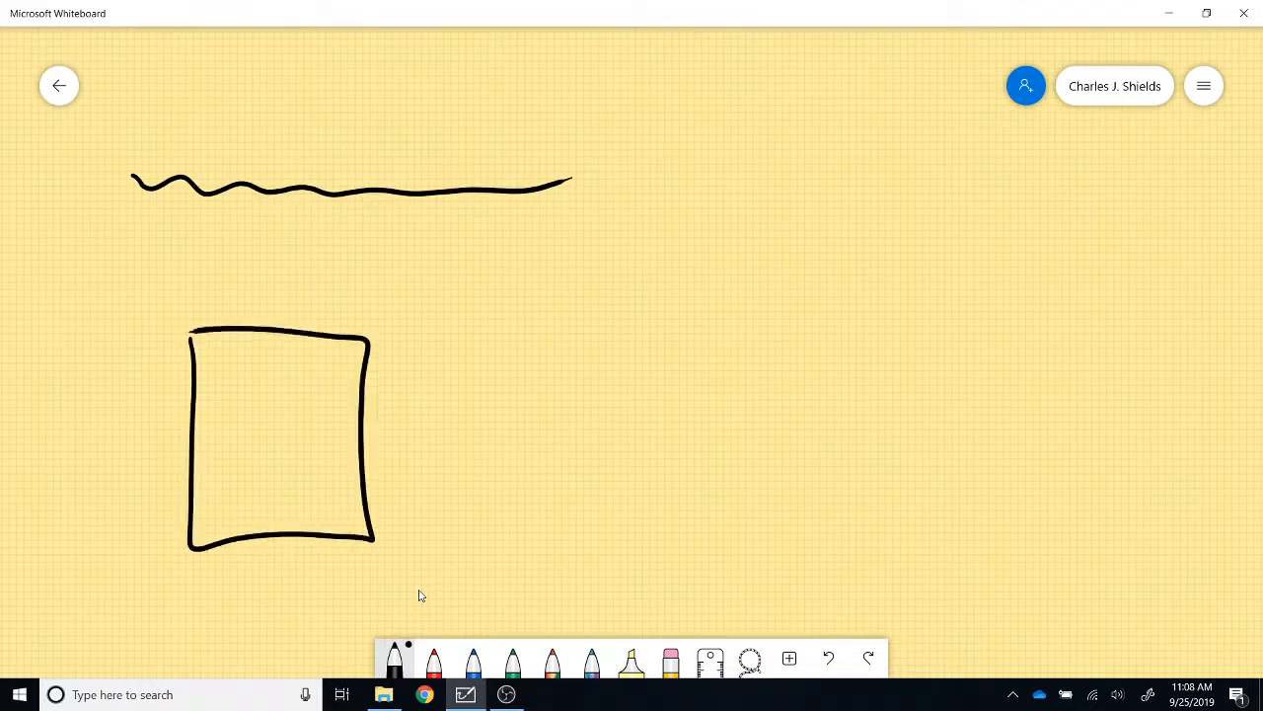
Step: Erase the wavy black line and delete the square from the canvas
left_click(671, 660)
mouse_move(585, 182)
left_mouse_down()
mouse_move(484, 194)
mouse_move(129, 178)
left_mouse_up()
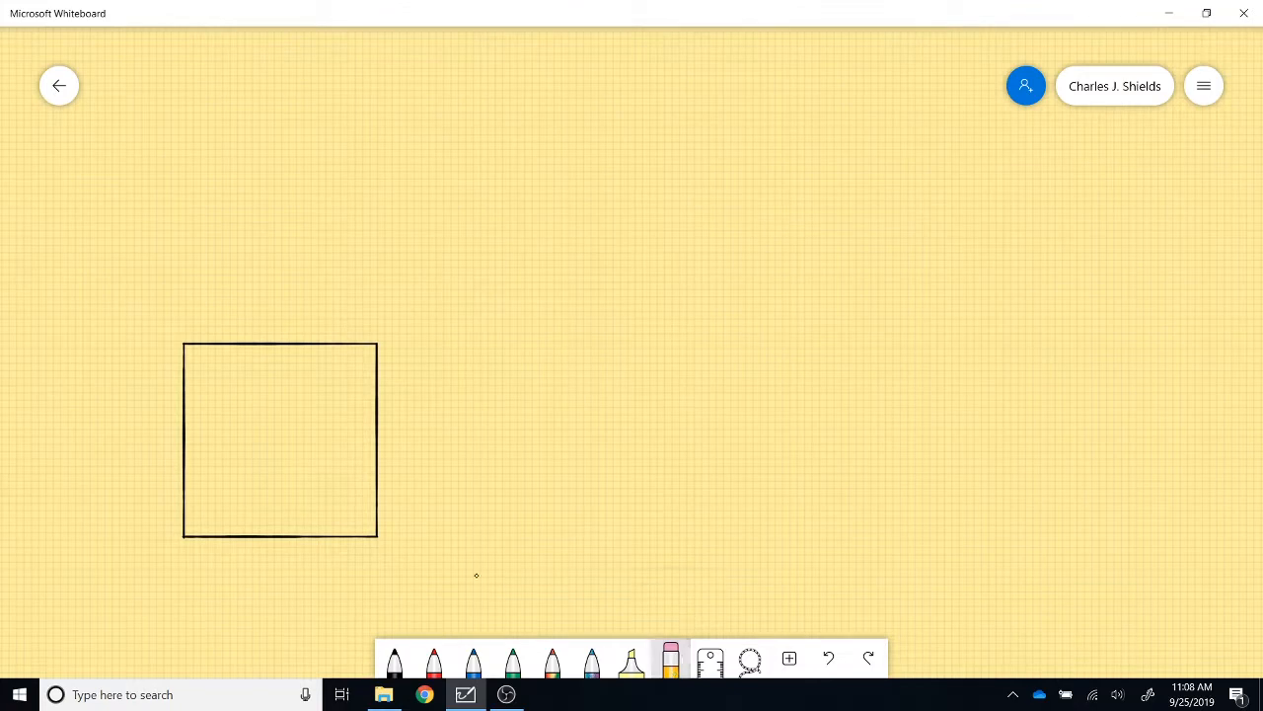
left_click(341, 533)
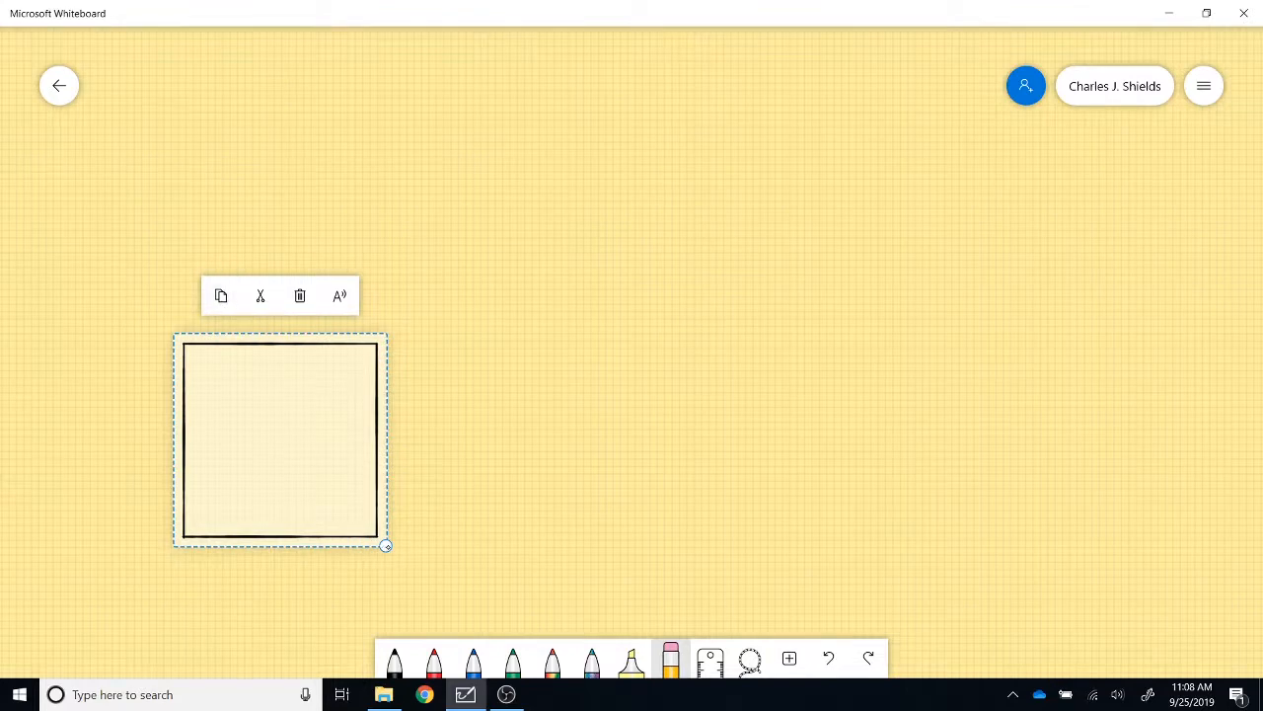
left_click(300, 296)
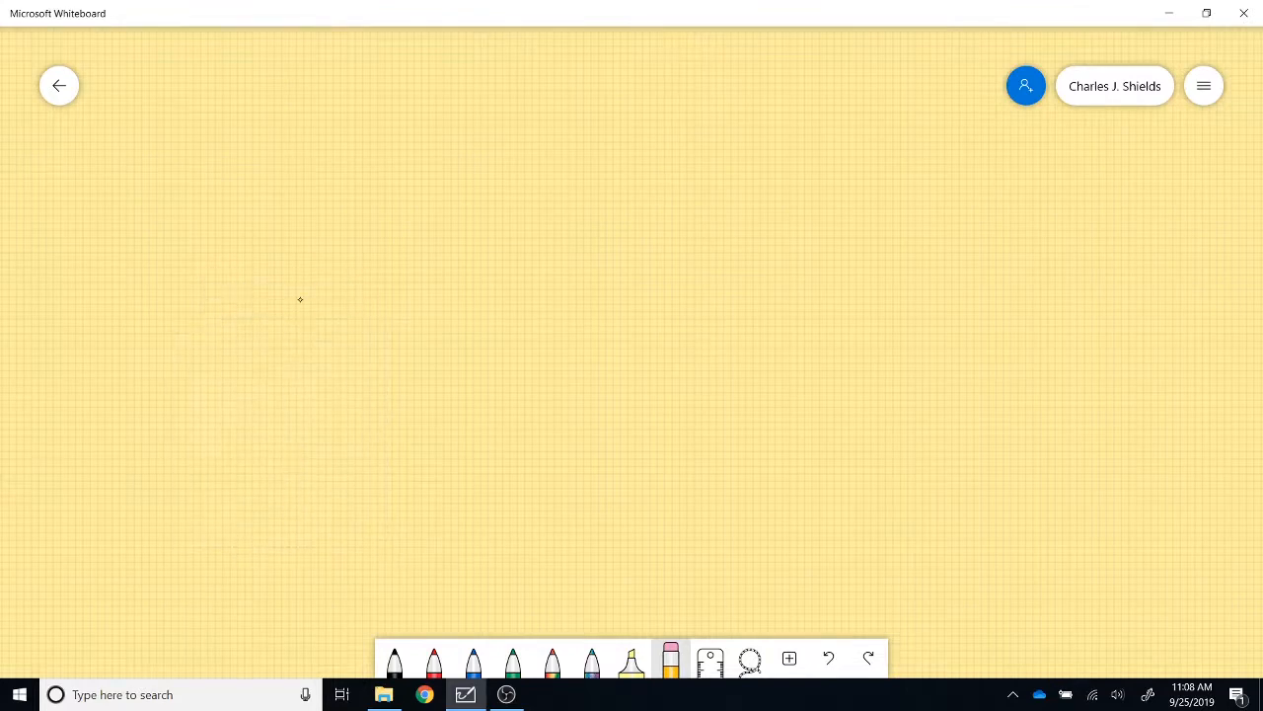
Step: Bring out the ruler and draw a long horizontal black line along its upper edge
left_click(710, 659)
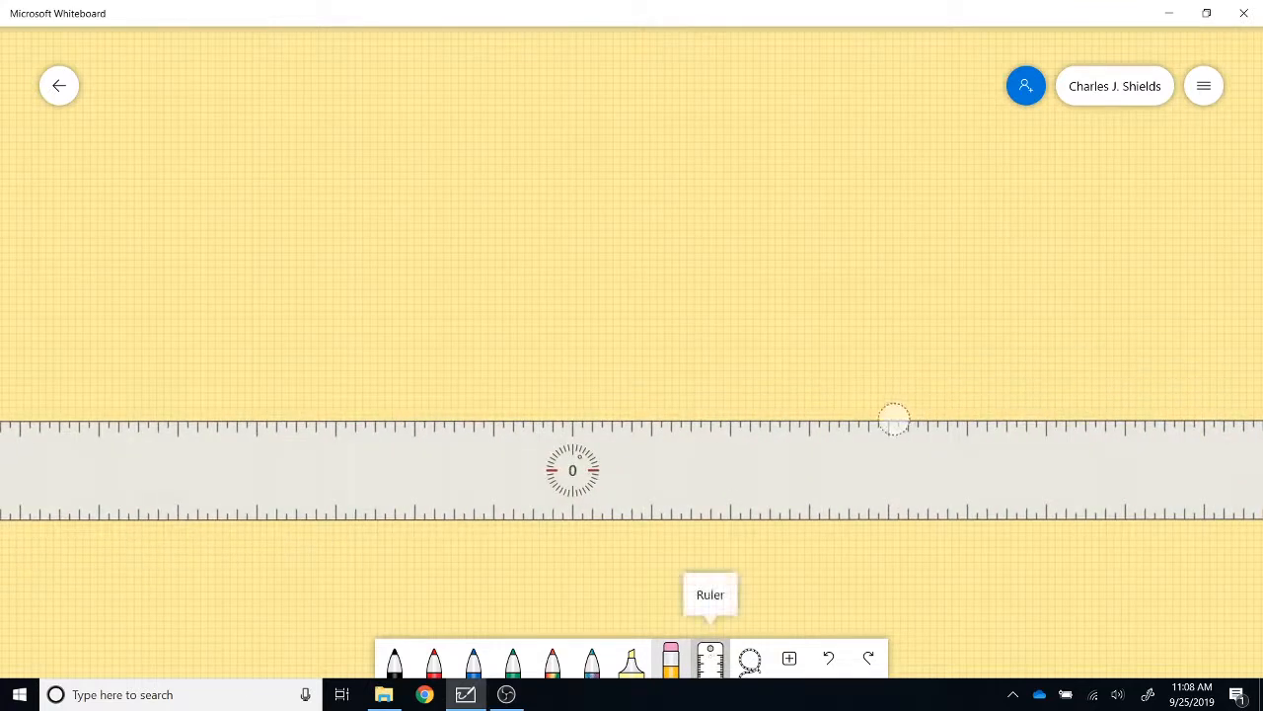
left_click(395, 660)
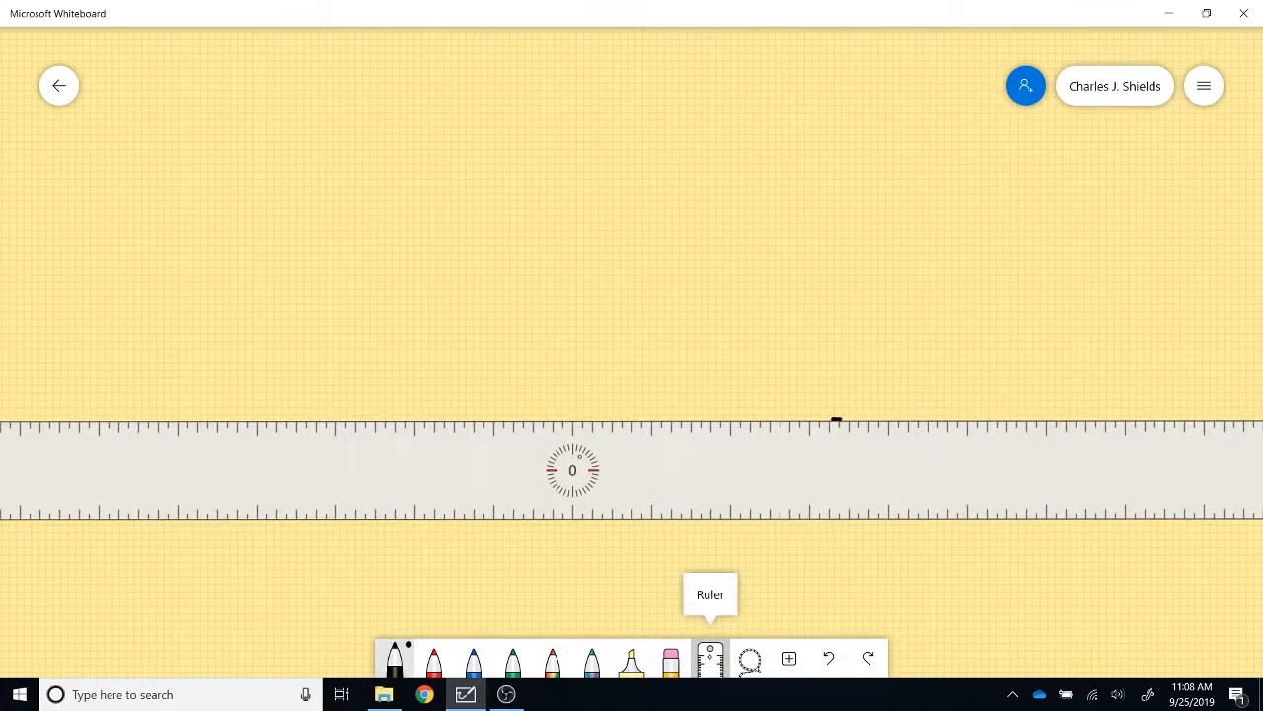
left_click_drag(836, 420, 286, 419)
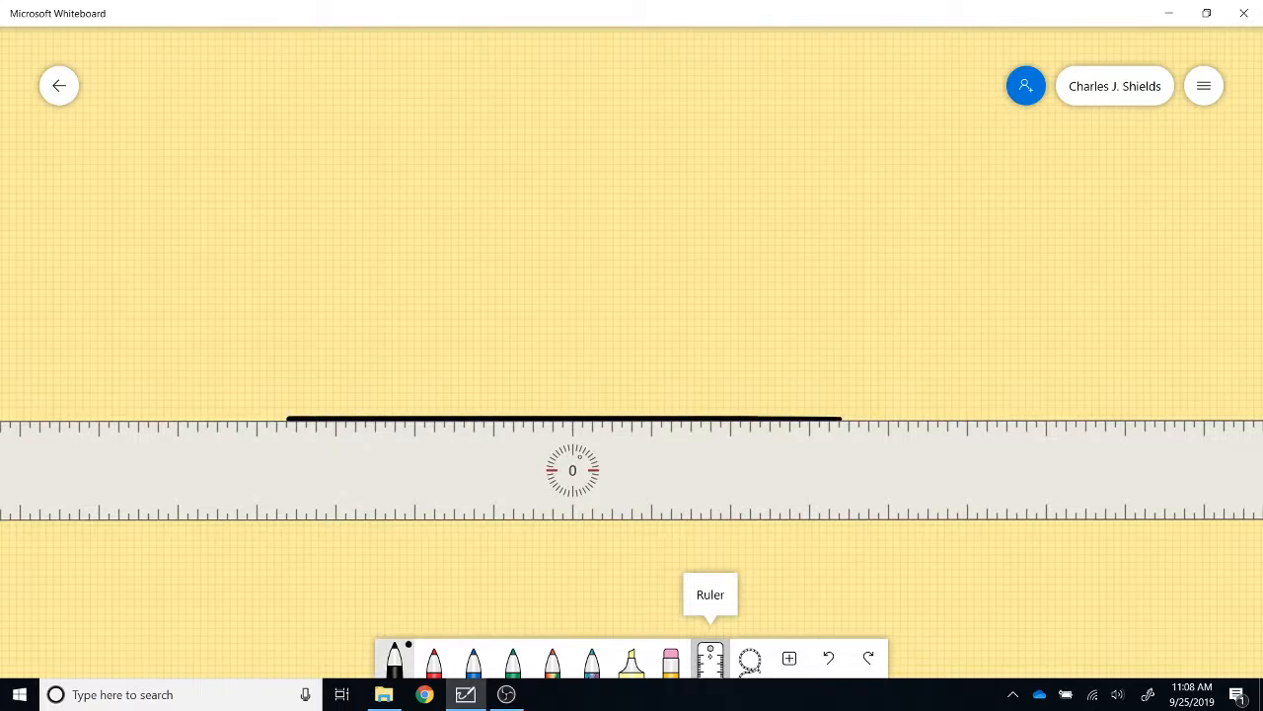
Step: Draw a second black line along the ruler rotated to 15 degrees, crossing the horizontal line, and put the ruler away
left_click_drag(573, 470, 600, 466)
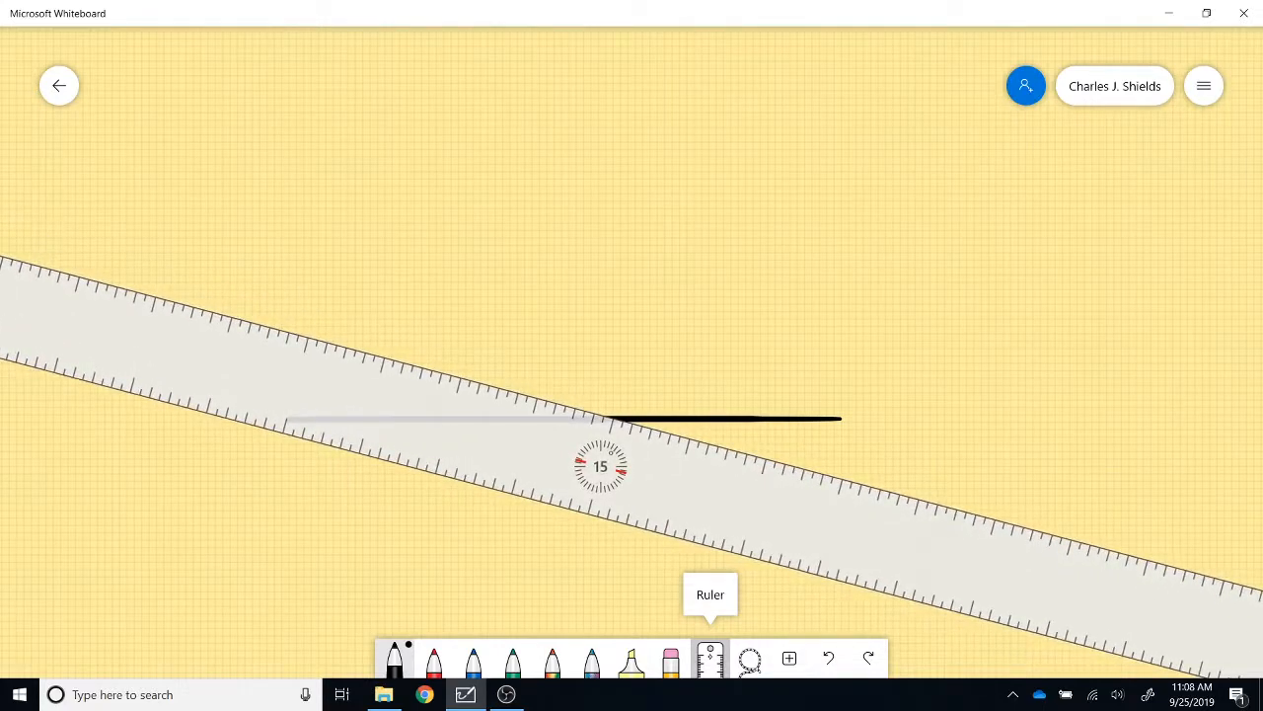
left_click_drag(295, 332, 906, 494)
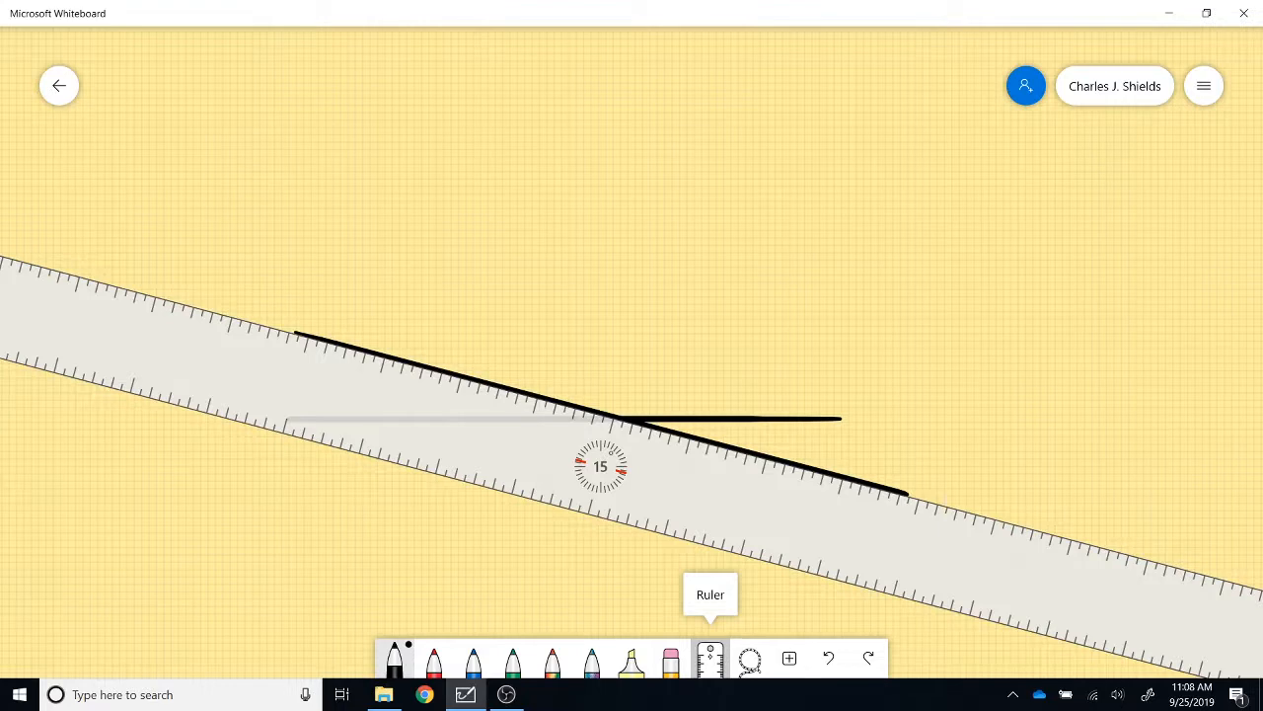
left_click(711, 659)
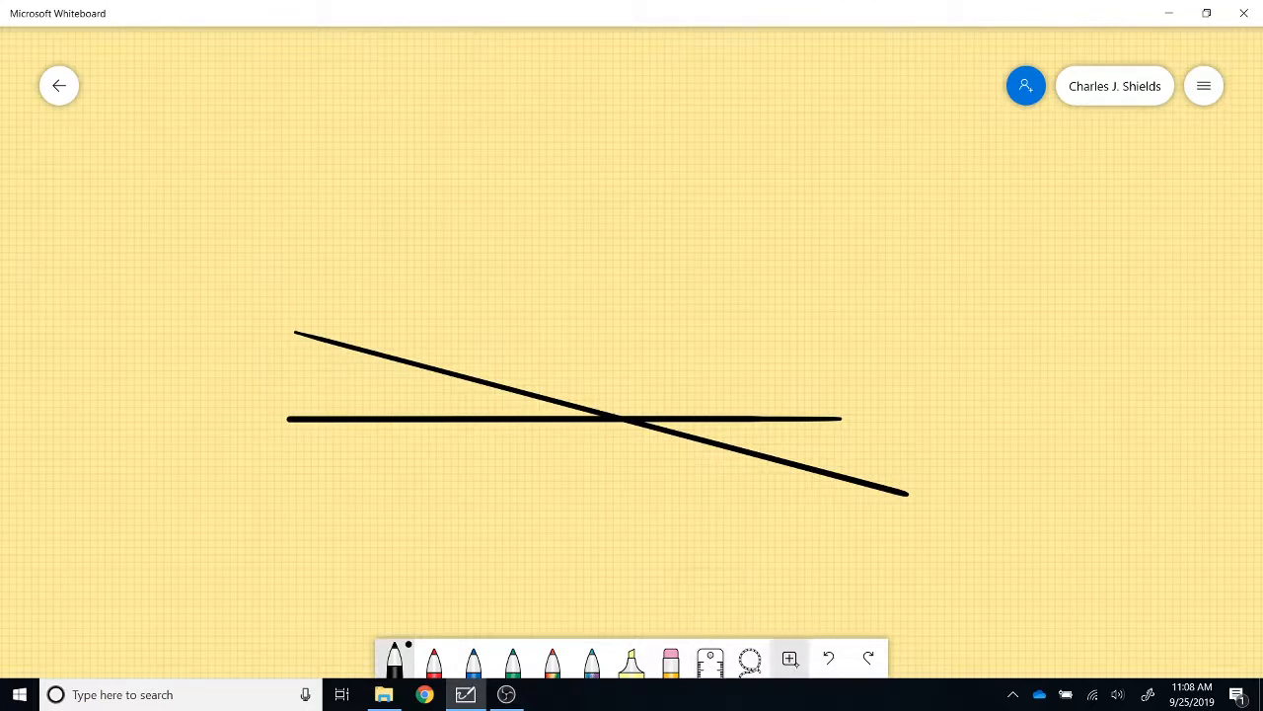
Step: Insert the avatar picture from the Professional Pictures folder onto the canvas
left_click(790, 658)
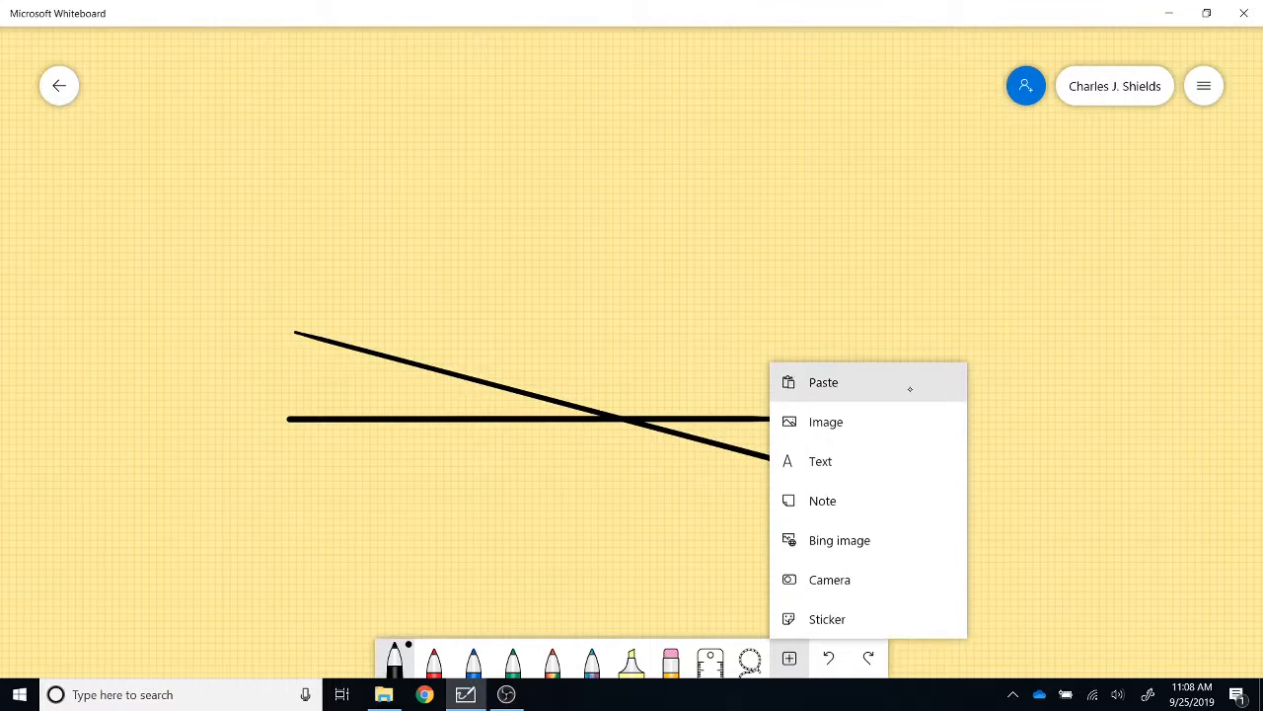
left_click(891, 417)
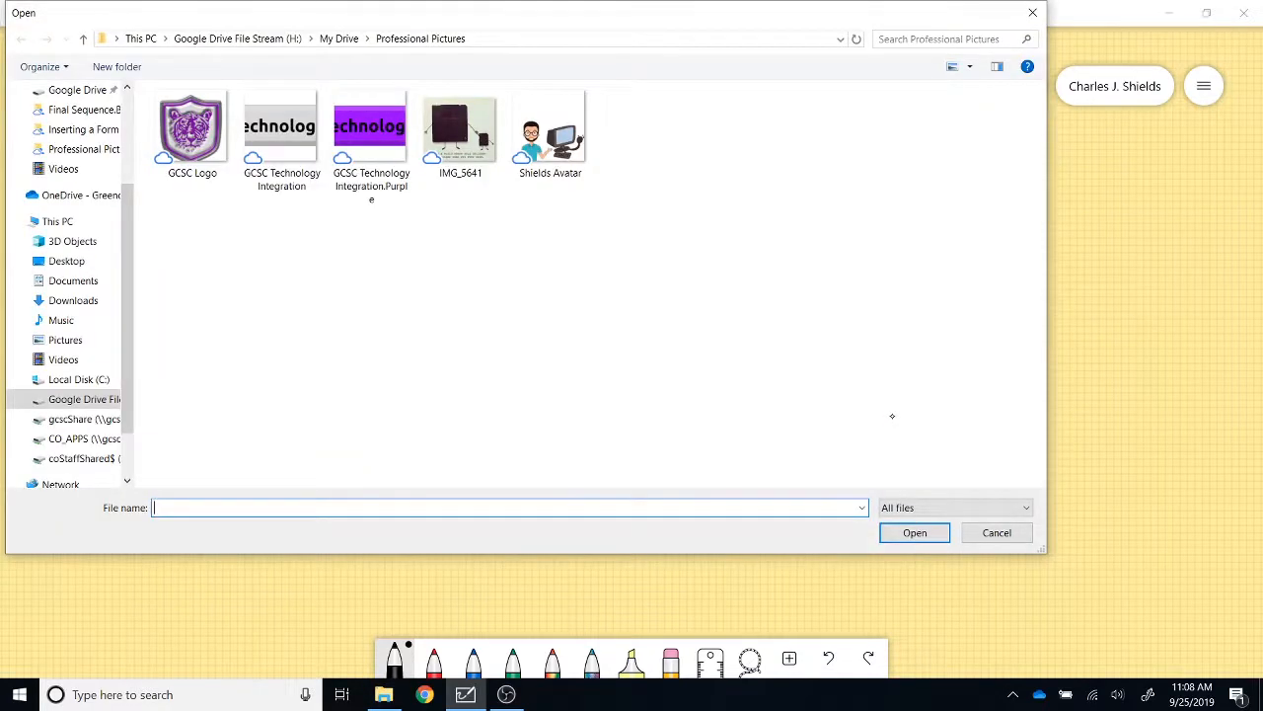
left_click(549, 133)
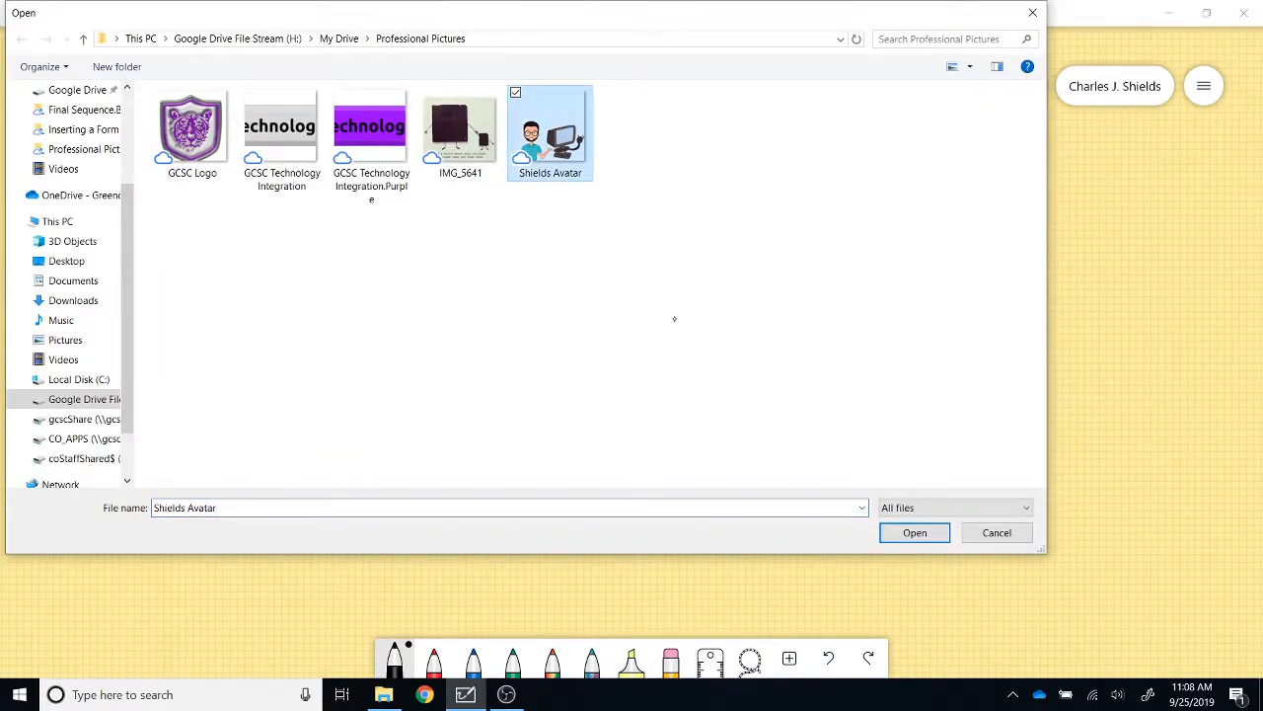
left_click(910, 534)
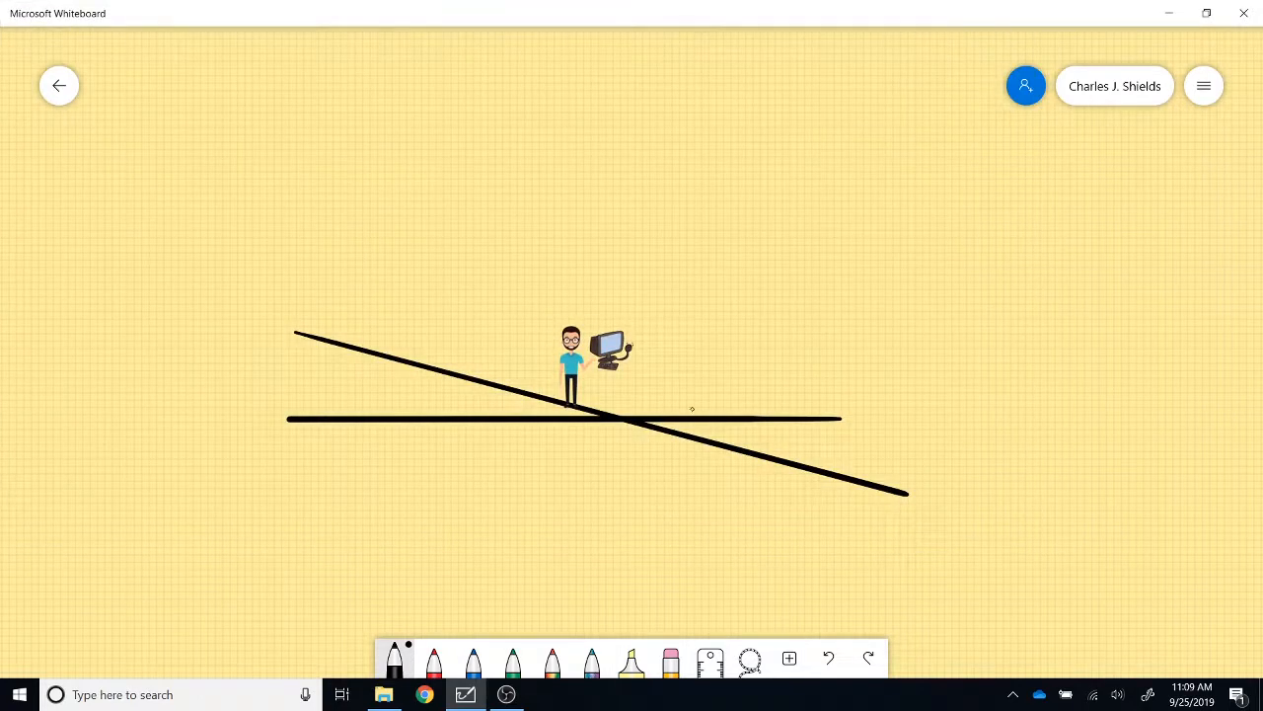
Step: Place the avatar picture enlarged in the upper-left area of the canvas and convert it to an ink drawing
left_click(592, 365)
left_click_drag(592, 366, 217, 157)
left_click_drag(262, 215, 328, 322)
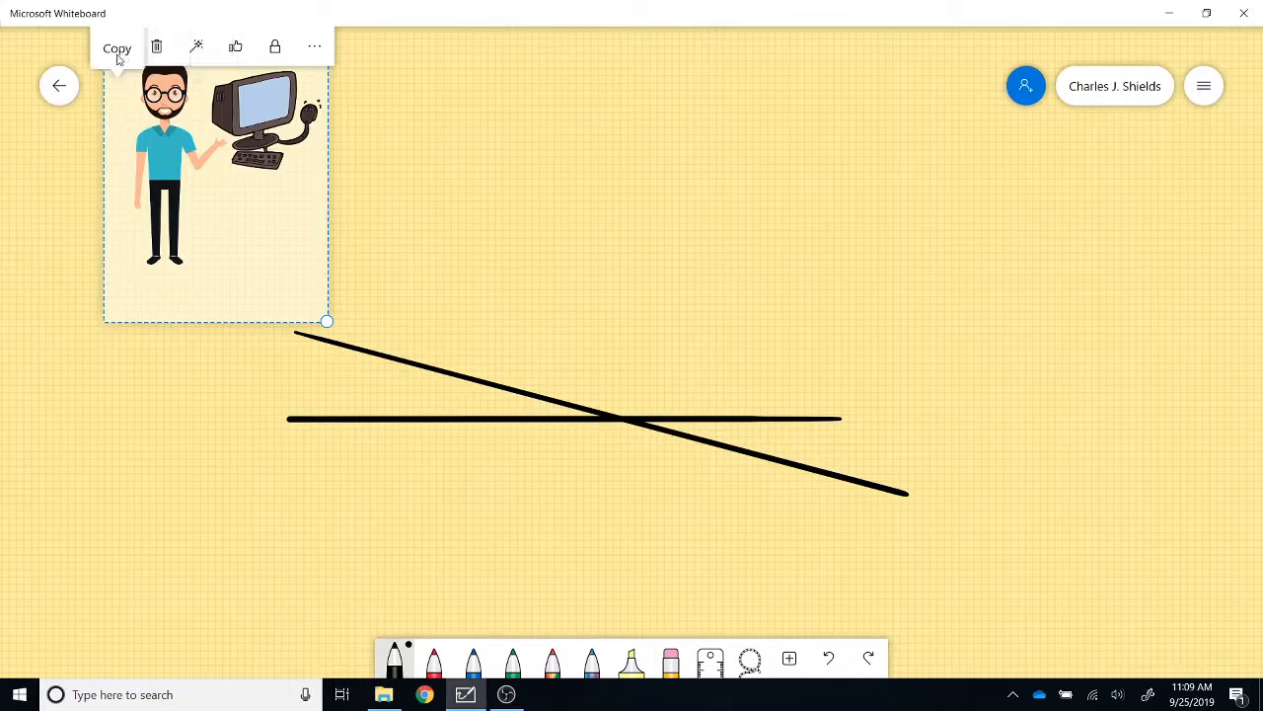
left_click(195, 51)
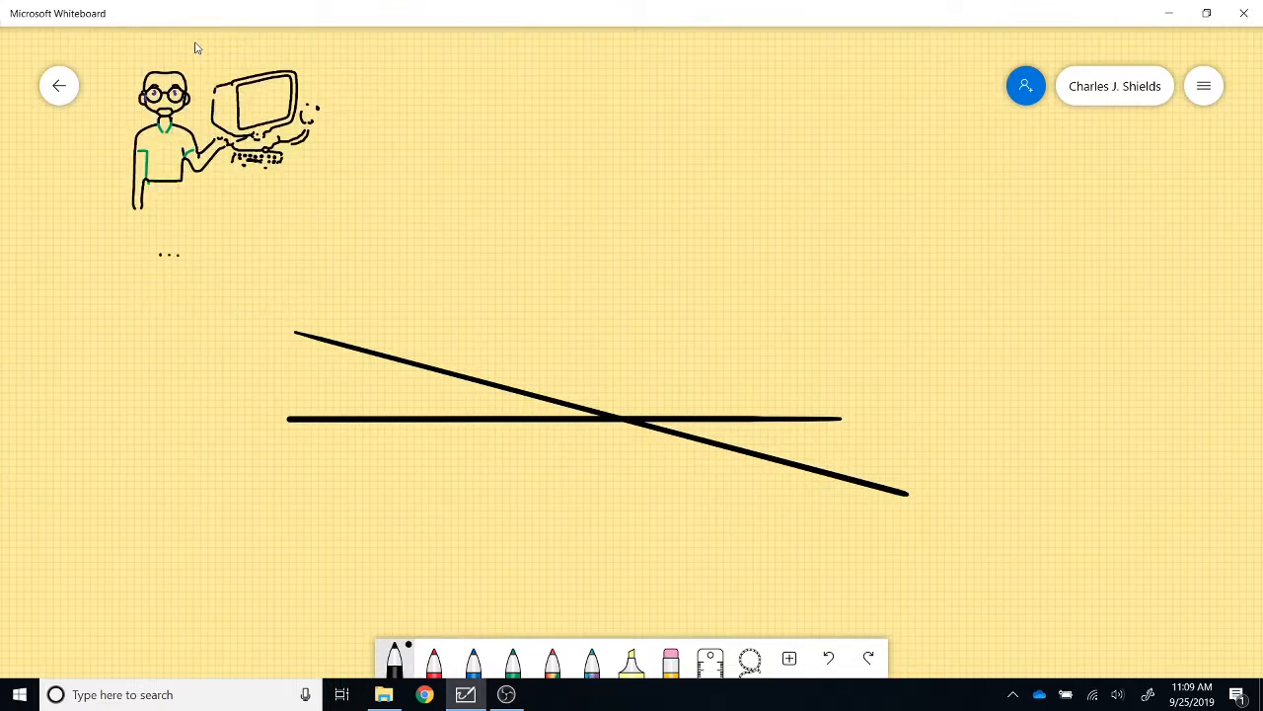
Step: Add the text "Example" and move it to the upper-right area of the canvas
left_click(786, 659)
left_click(834, 478)
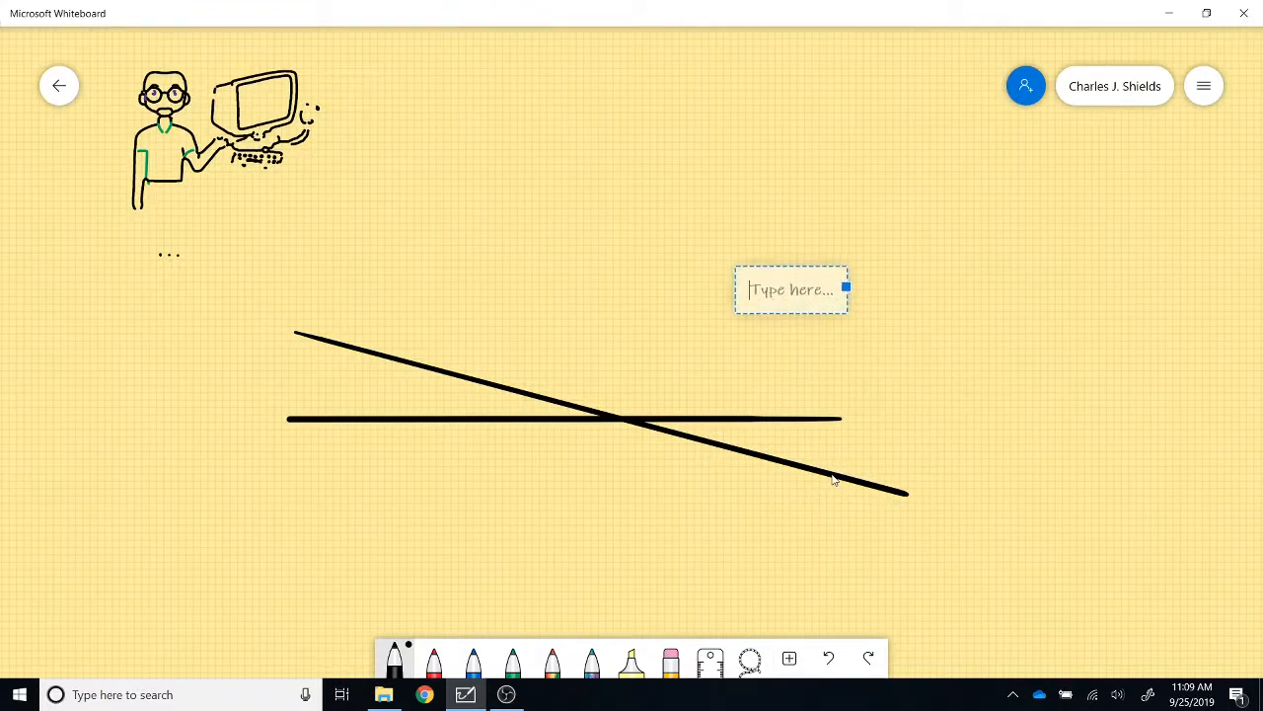
type("Example")
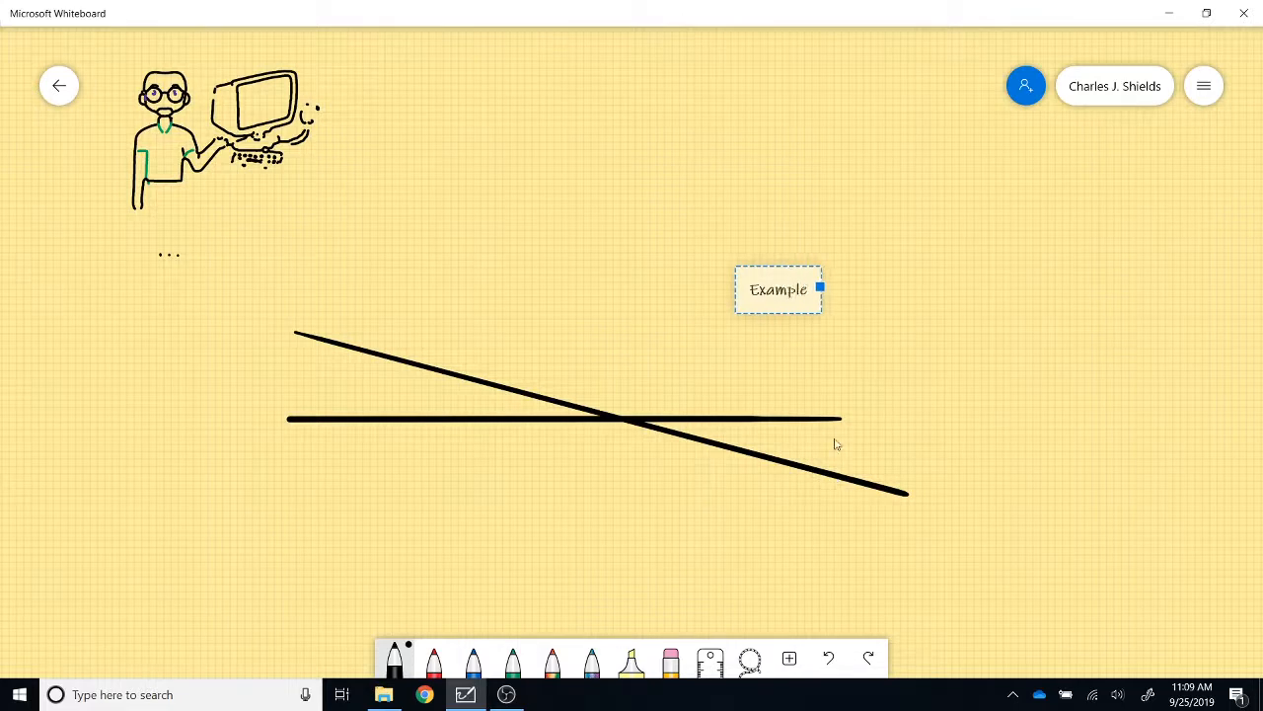
left_click(836, 373)
left_click(806, 297)
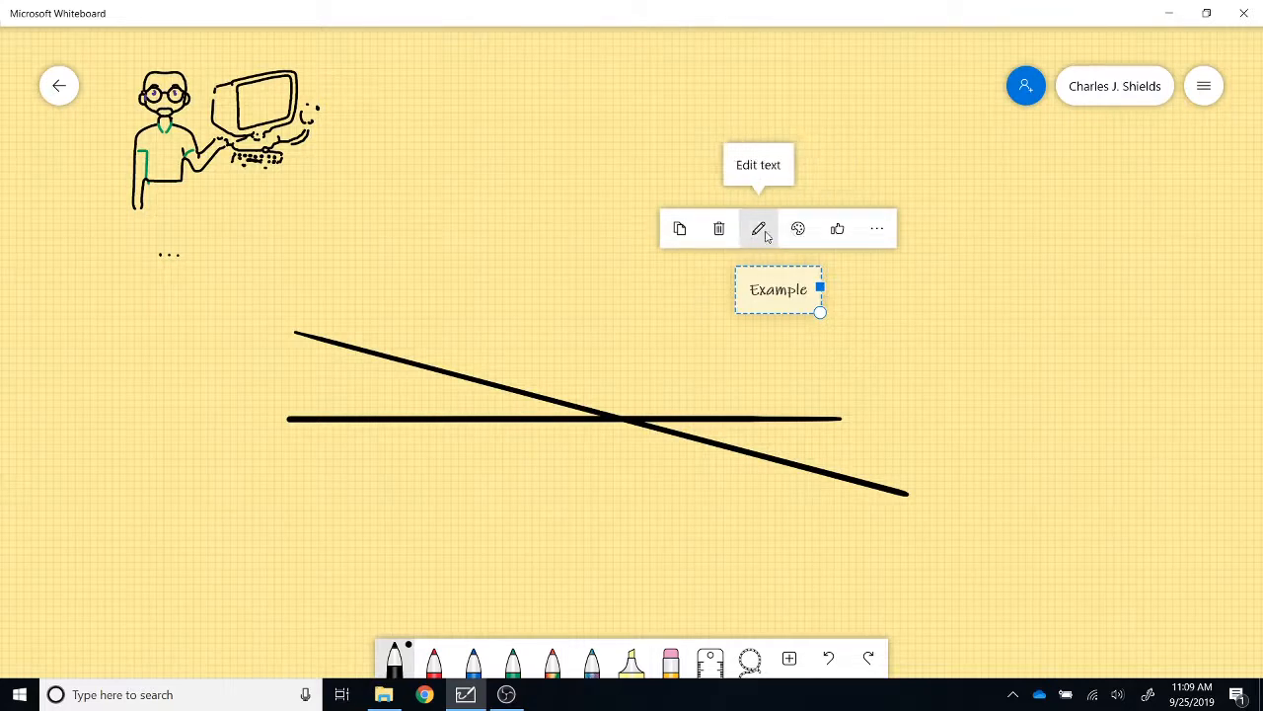
left_click_drag(788, 290, 1021, 203)
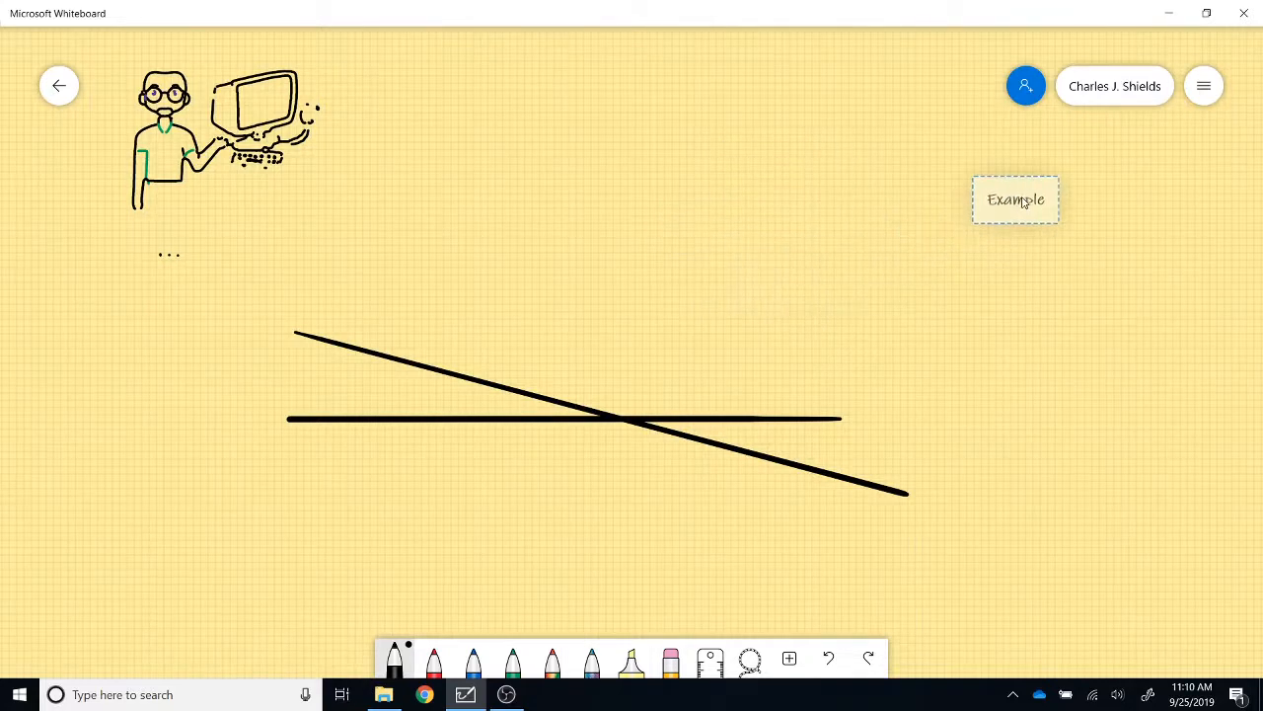
Step: Add a note reading "Post It-Note" and move it to the upper middle of the canvas
left_click(790, 659)
left_click(844, 509)
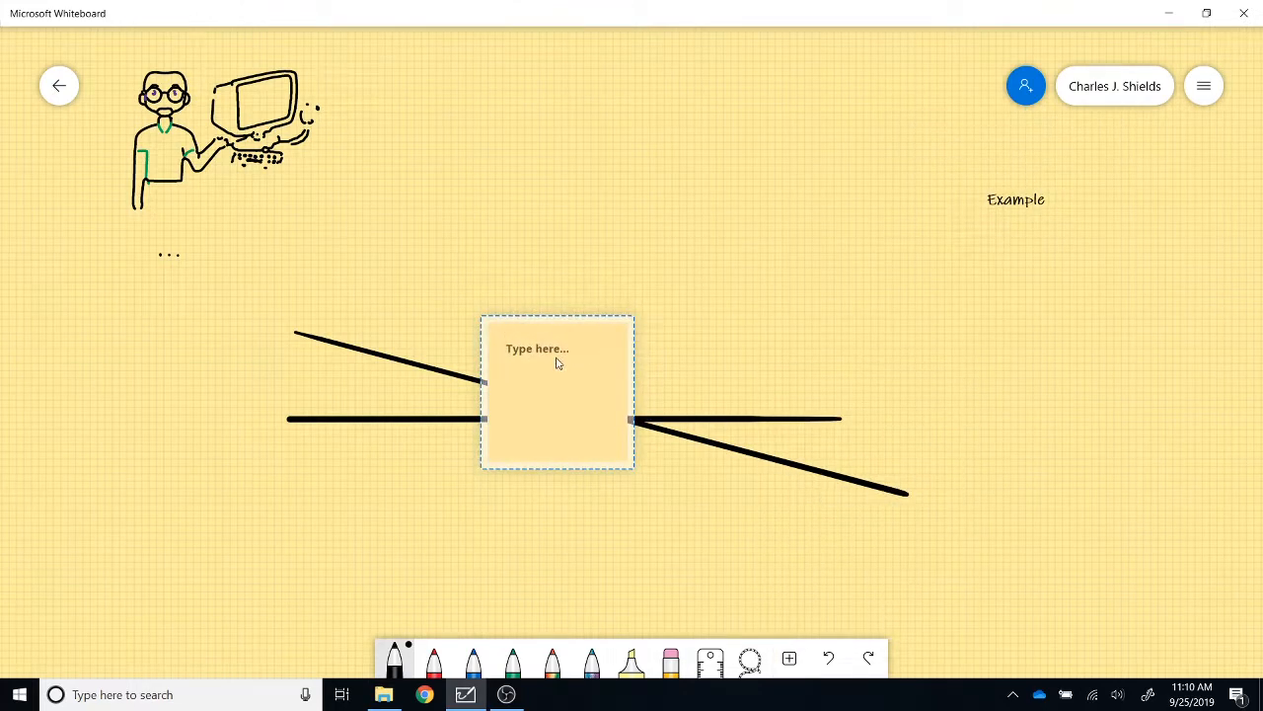
type("Post It-Note")
left_click_drag(601, 412, 714, 181)
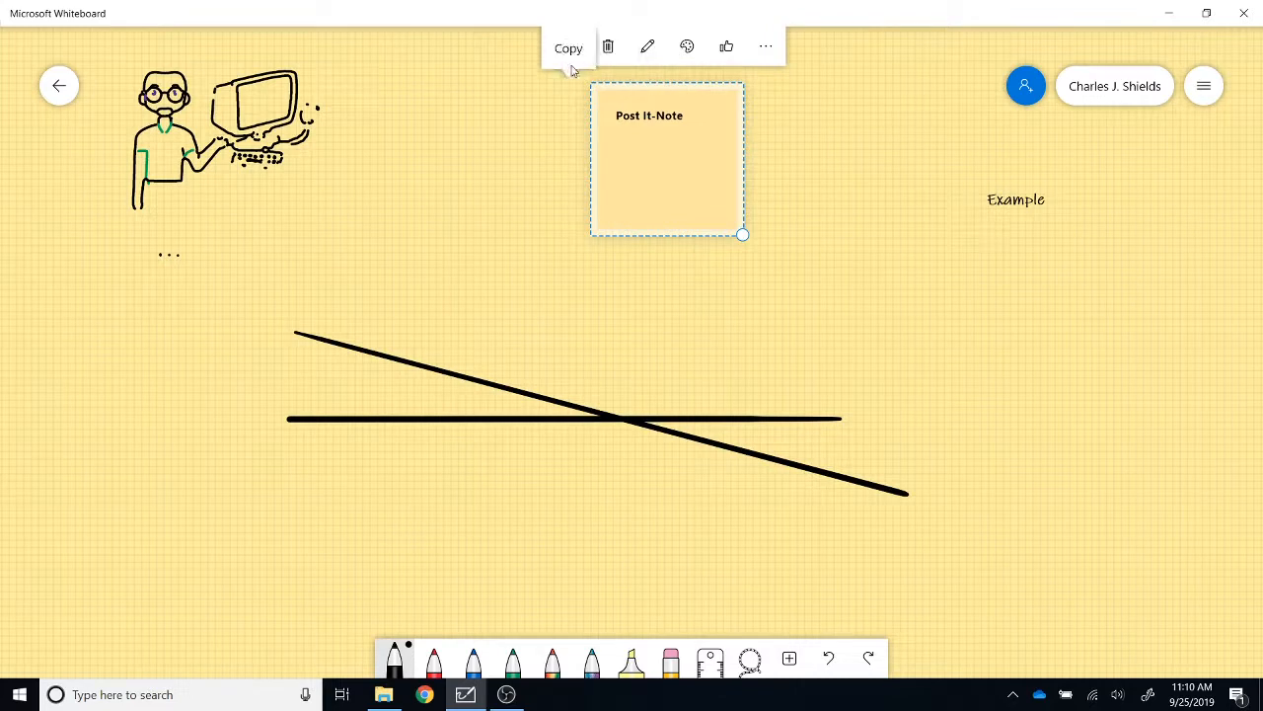
left_click(789, 630)
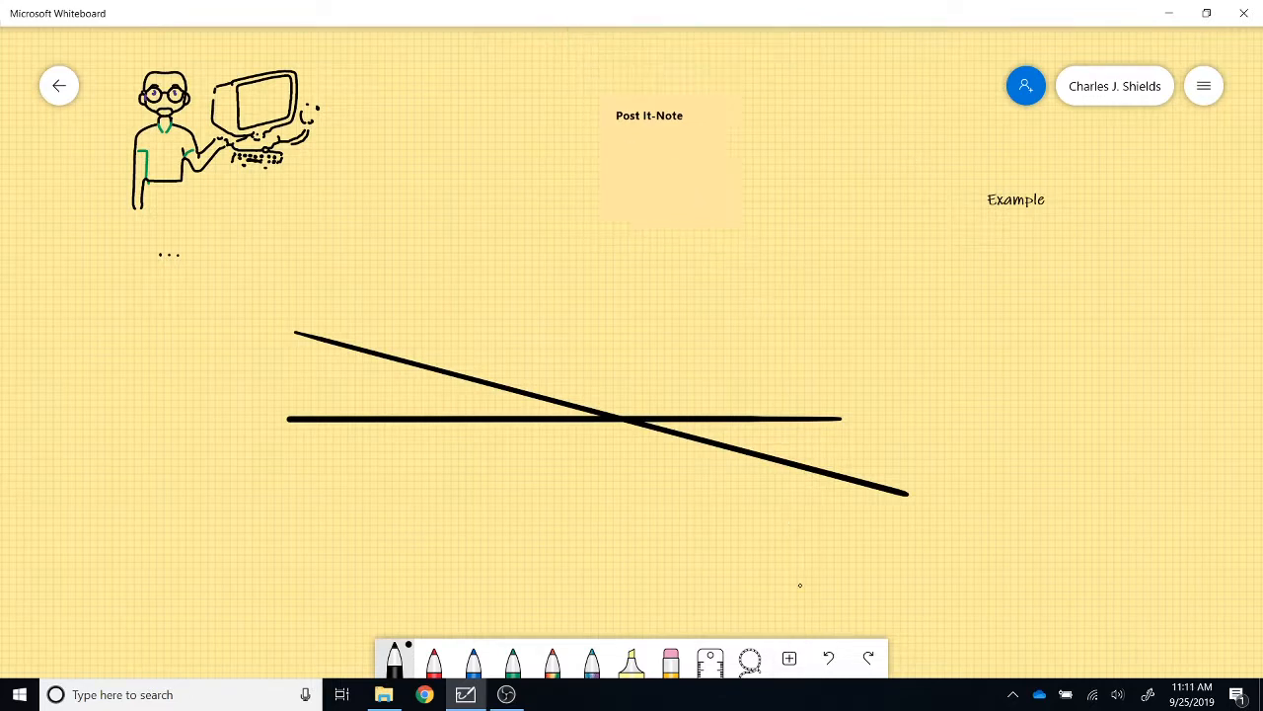
Step: Search Bing images for "Map of England" in handwriting and insert the solid blue United Kingdom map
left_click(792, 647)
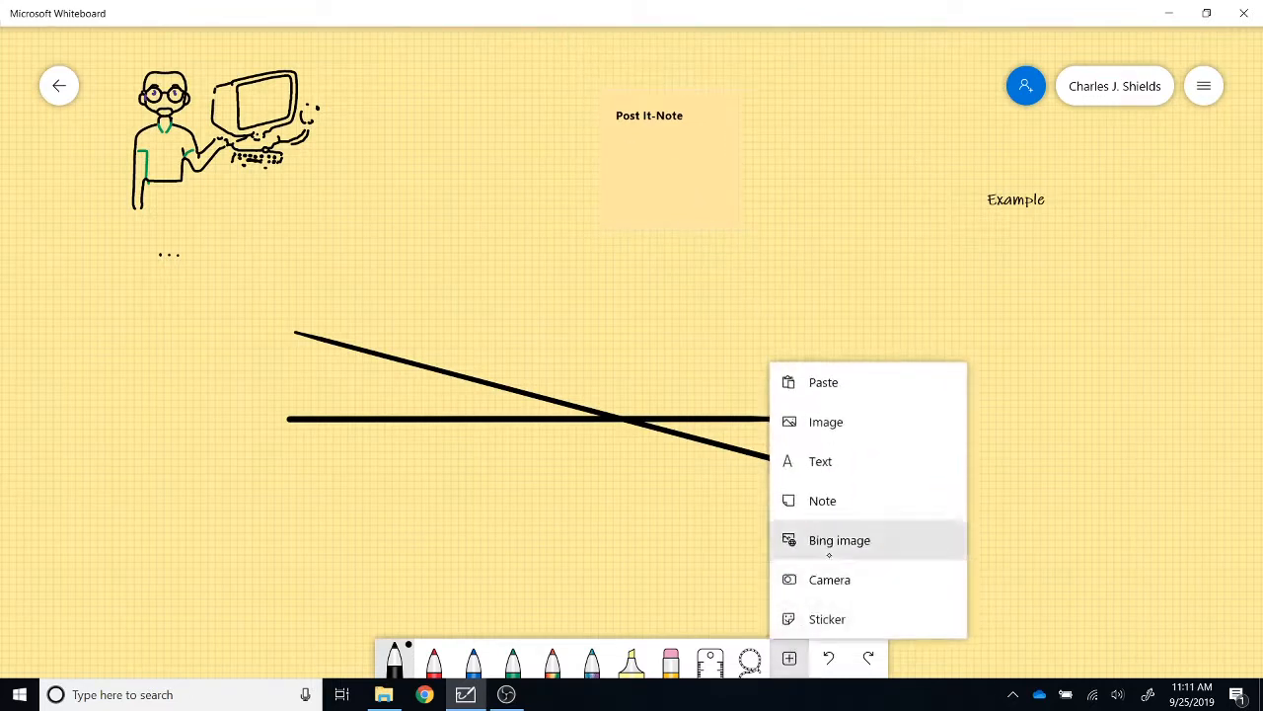
left_click(829, 543)
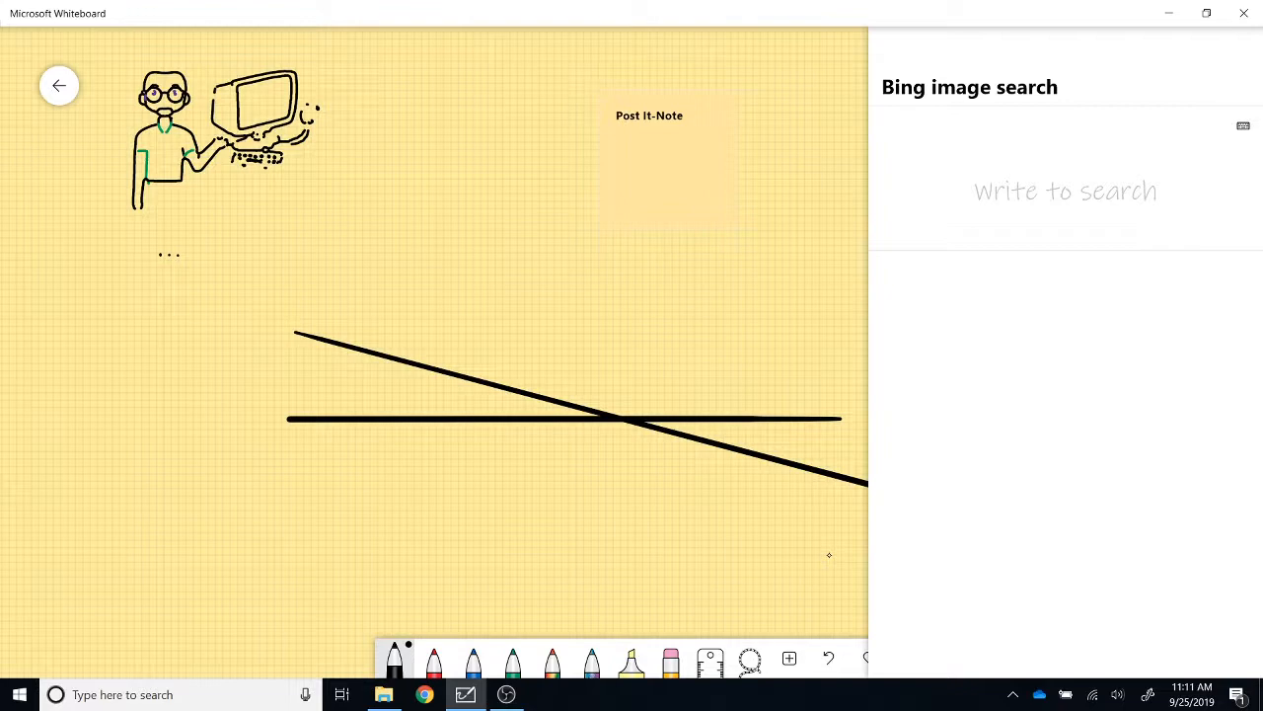
mouse_move(888, 165)
left_mouse_down()
mouse_move(909, 206)
mouse_move(995, 178)
mouse_move(1007, 205)
left_mouse_up()
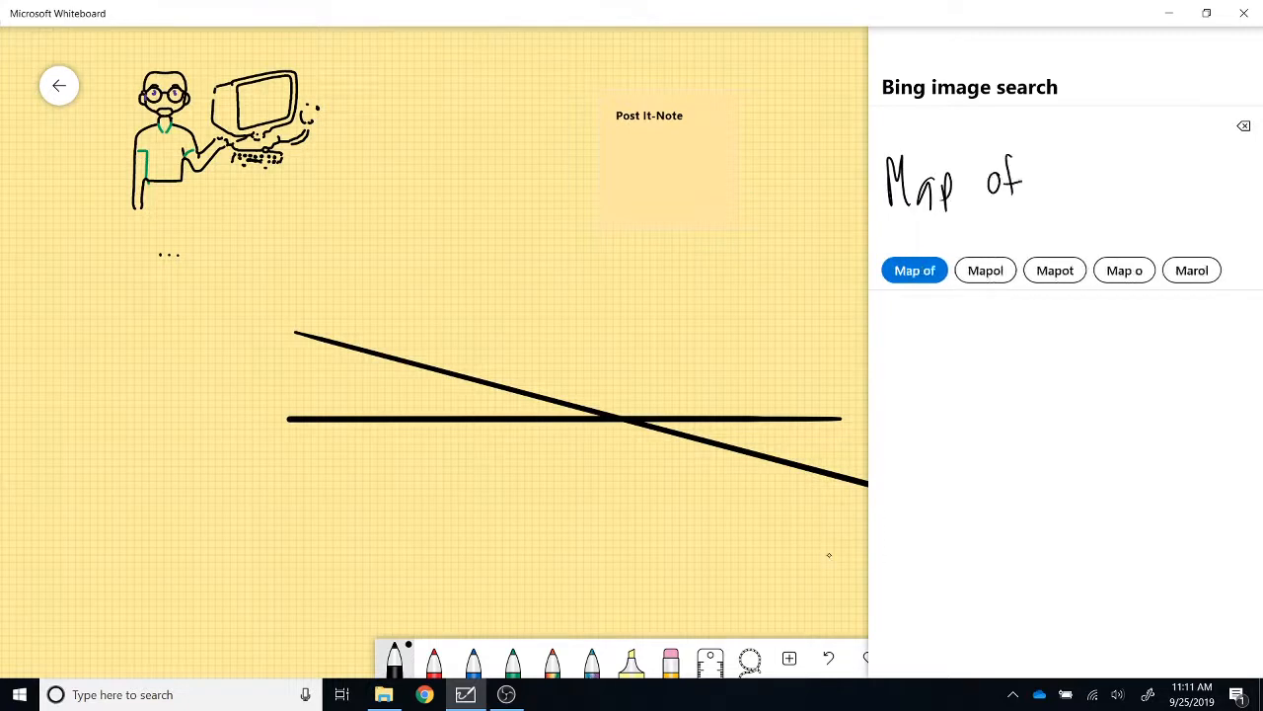
mouse_move(1060, 156)
left_mouse_down()
mouse_move(1074, 199)
mouse_move(1082, 141)
left_mouse_up()
mouse_move(1061, 176)
left_mouse_down()
mouse_move(1076, 172)
mouse_move(1095, 208)
left_mouse_up()
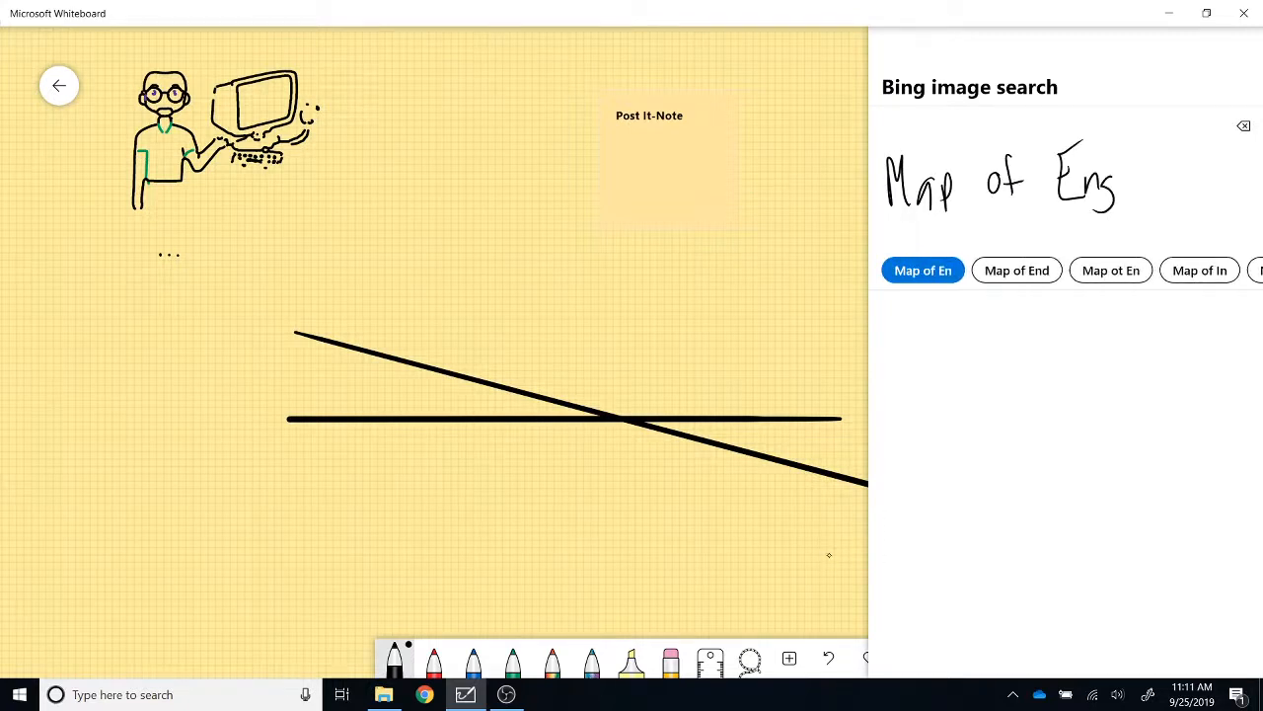
left_click_drag(1119, 155, 1122, 196)
mouse_move(1139, 179)
left_mouse_down()
mouse_move(1138, 194)
mouse_move(1156, 196)
mouse_move(1175, 134)
left_mouse_up()
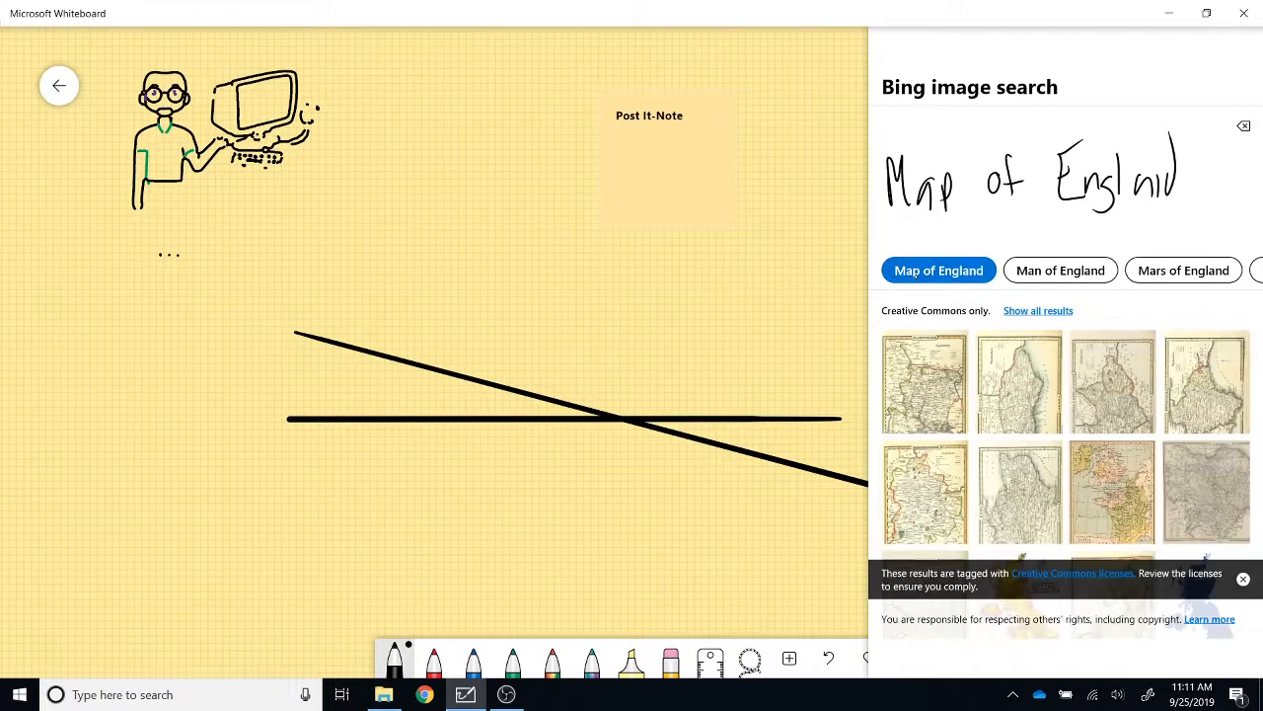
left_click(915, 270)
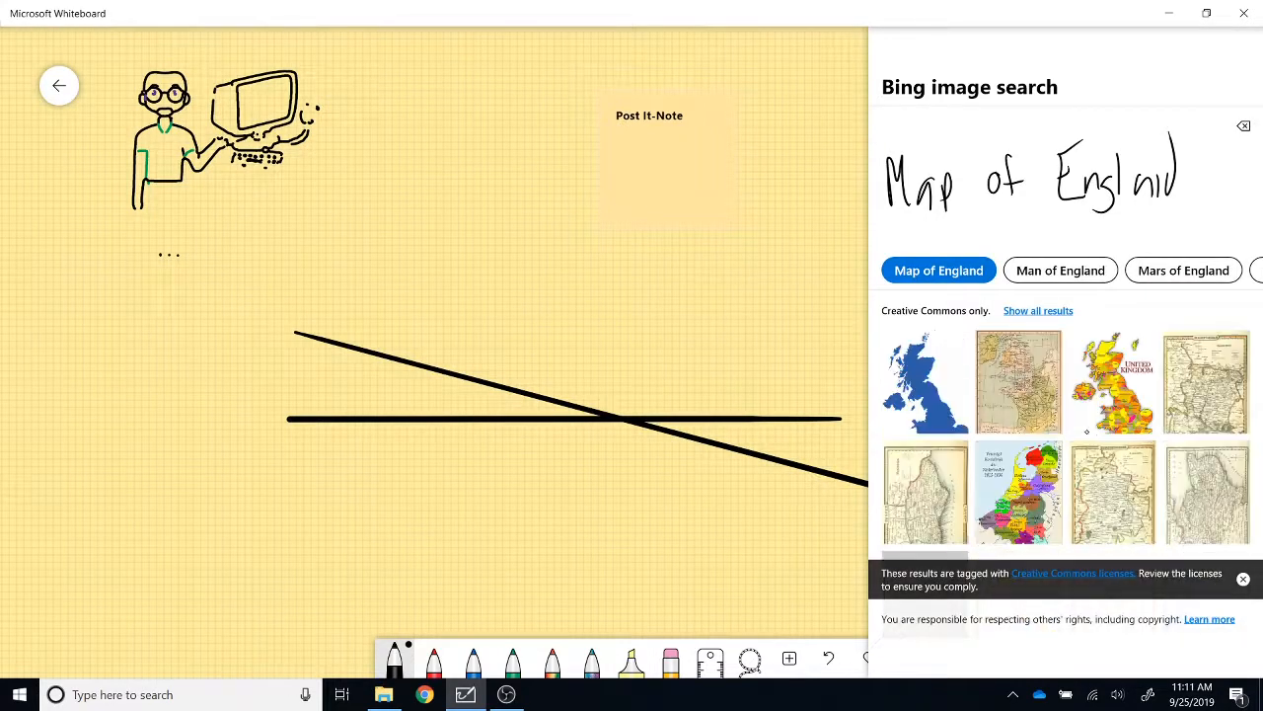
left_click(922, 383)
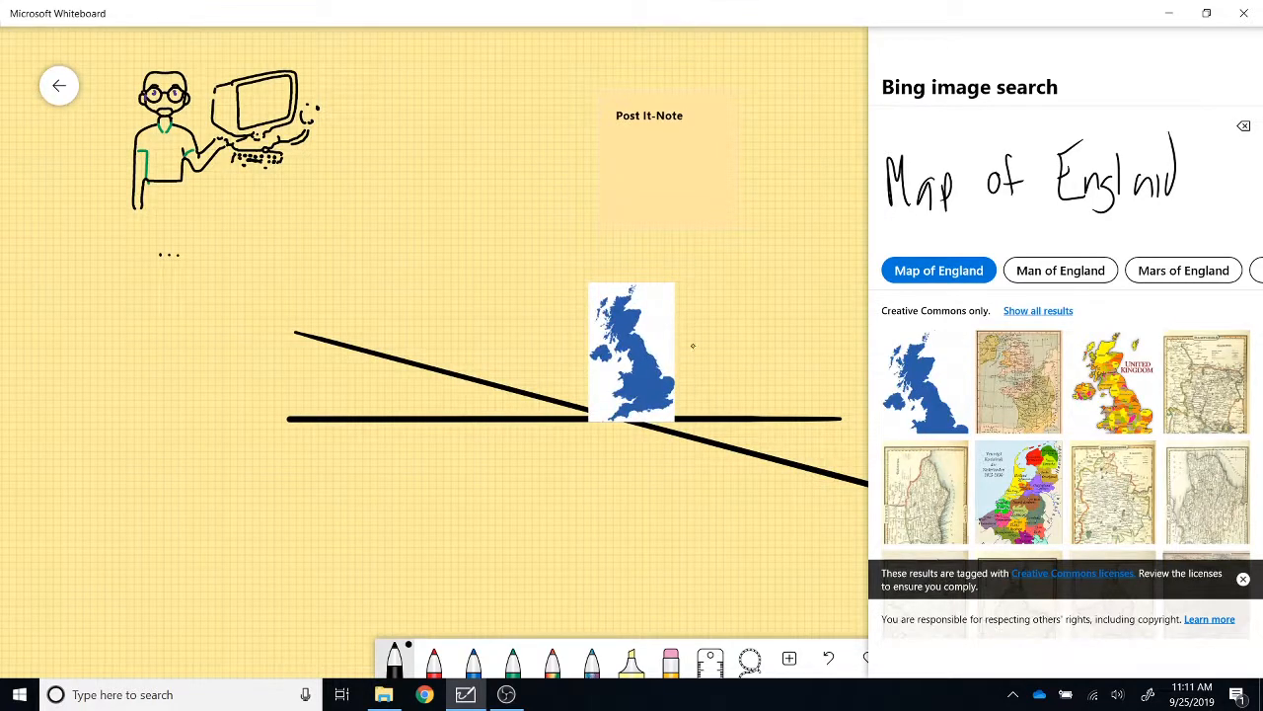
Step: Enlarge the blue map and move it to the right side of the canvas below the "Example" text
left_click(675, 418)
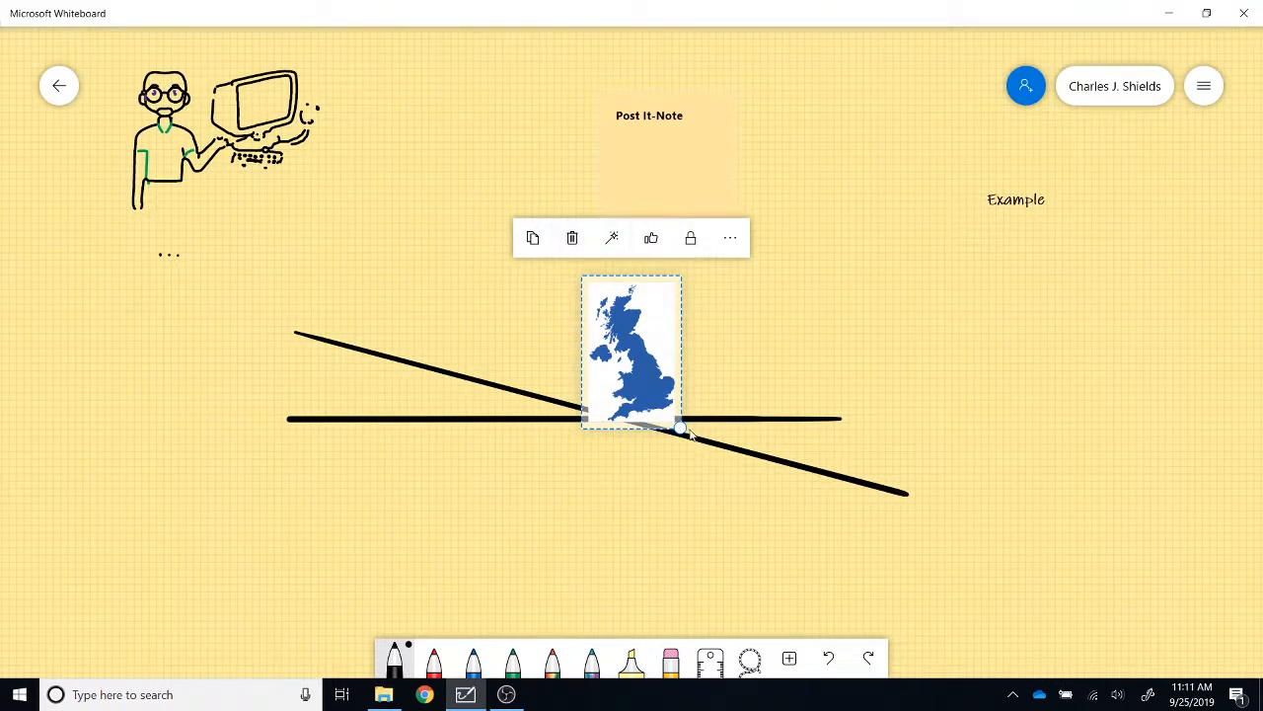
left_click_drag(681, 427, 771, 573)
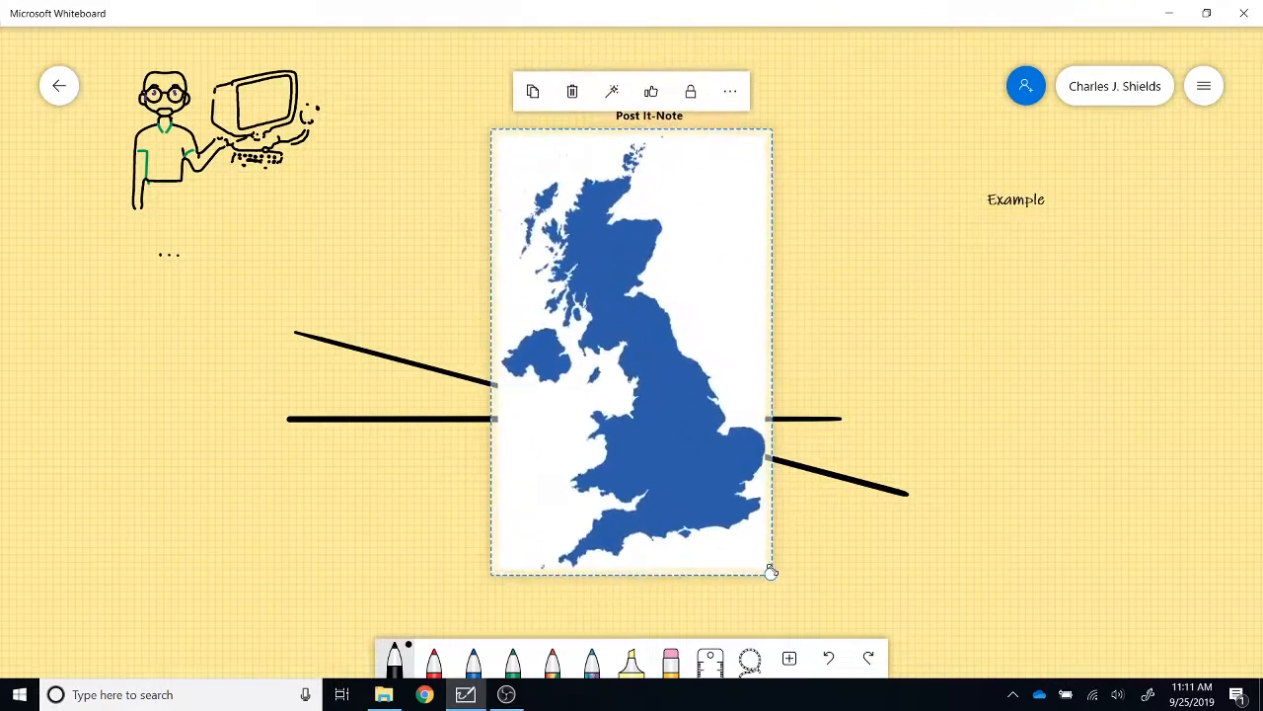
left_click_drag(739, 527, 1108, 610)
Step: Circle the map's northeastern Scotland and southwestern England areas with the black pen
key("alt+w")
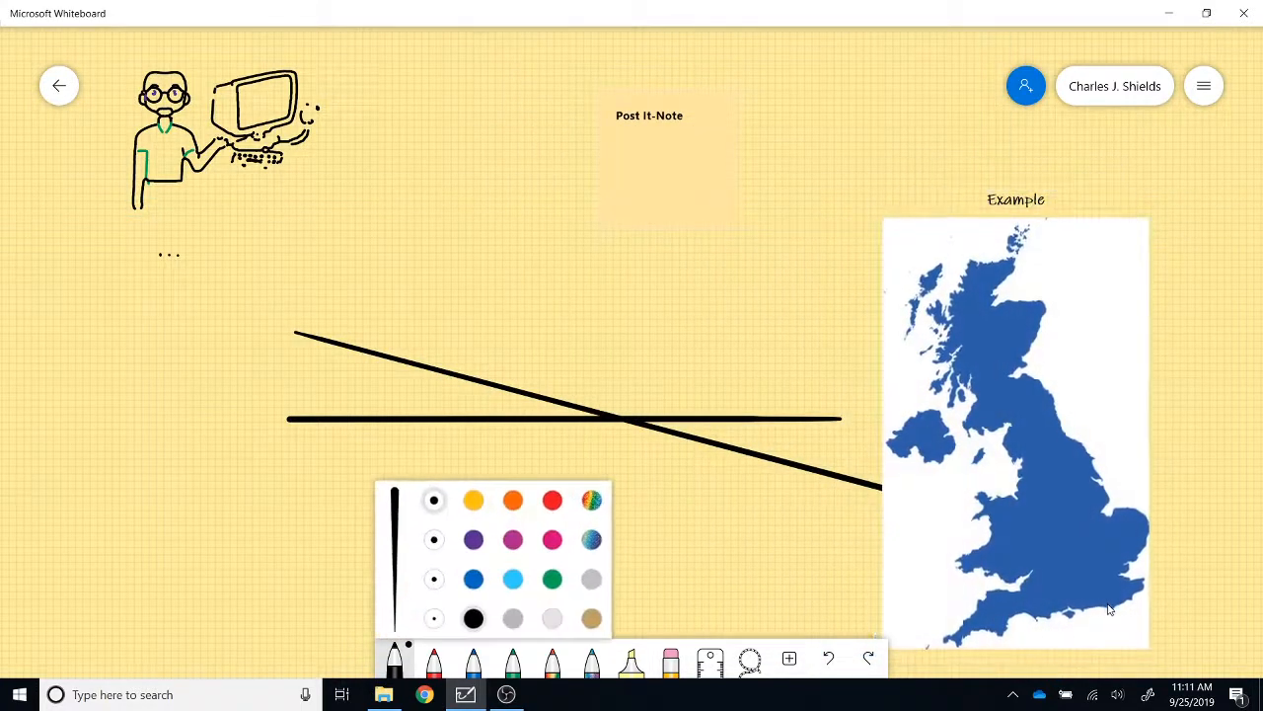
mouse_move(1045, 286)
left_mouse_down()
mouse_move(1016, 344)
mouse_move(1029, 281)
left_mouse_up()
mouse_move(1040, 541)
left_mouse_down()
mouse_move(1068, 577)
mouse_move(1025, 525)
left_mouse_up()
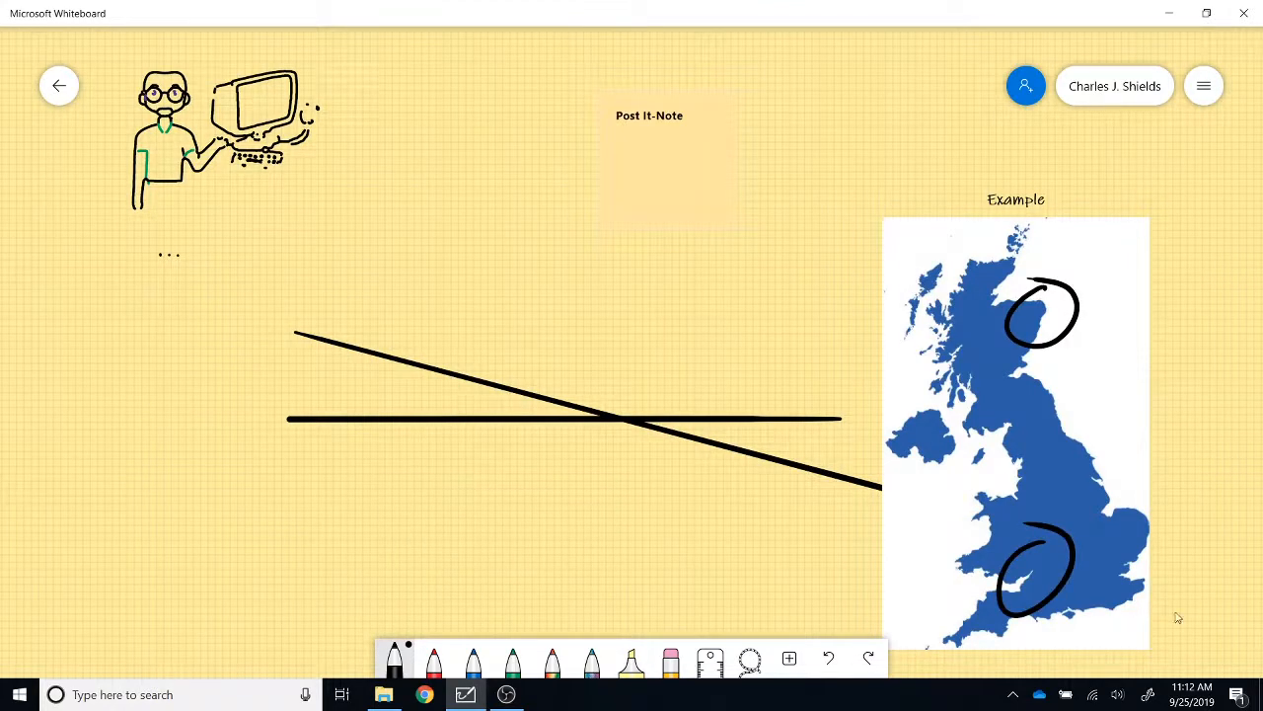
Step: Insert the Earth sticker from the Planets set and move it to the canvas's left side, below the man-and-computer drawing
left_click(788, 662)
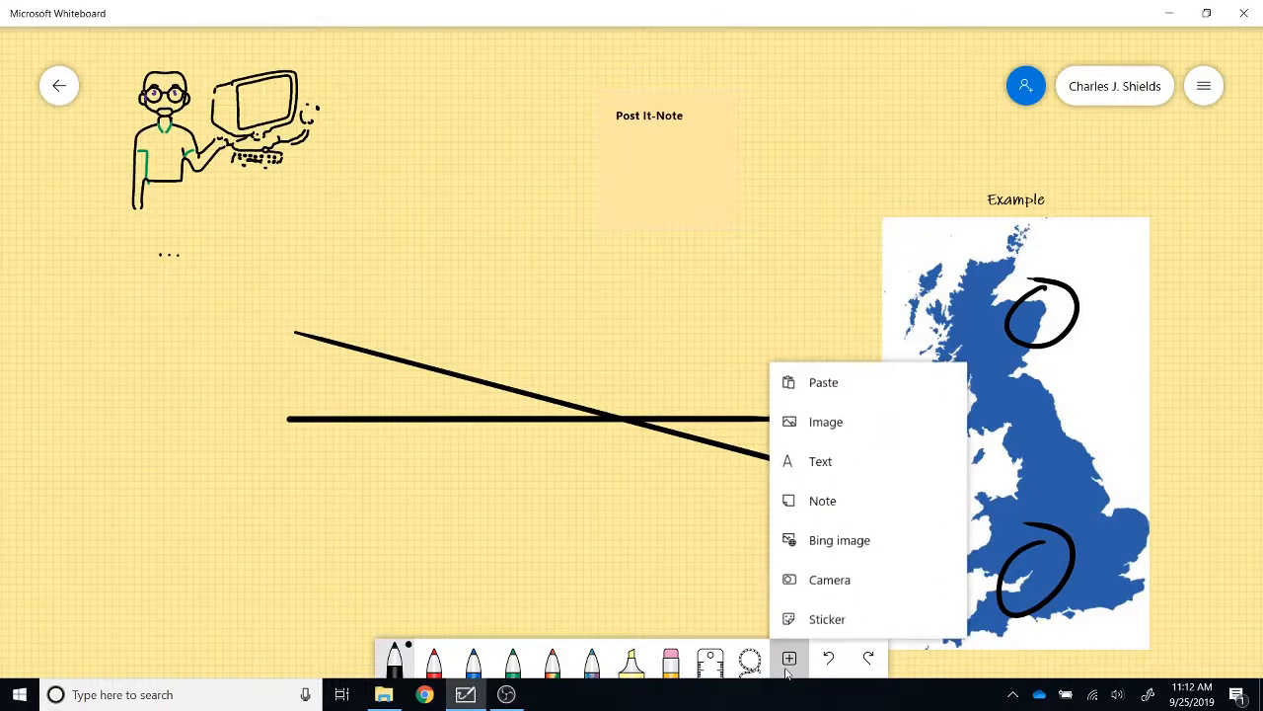
left_click(829, 618)
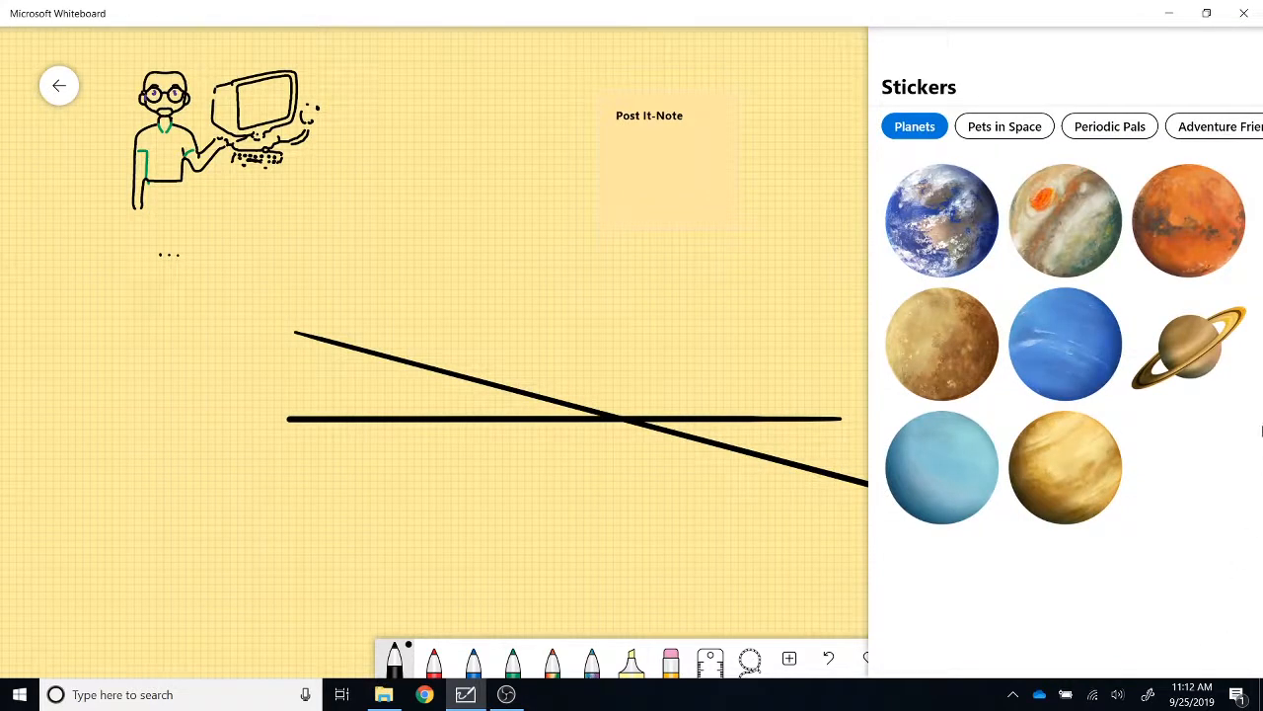
left_click(946, 249)
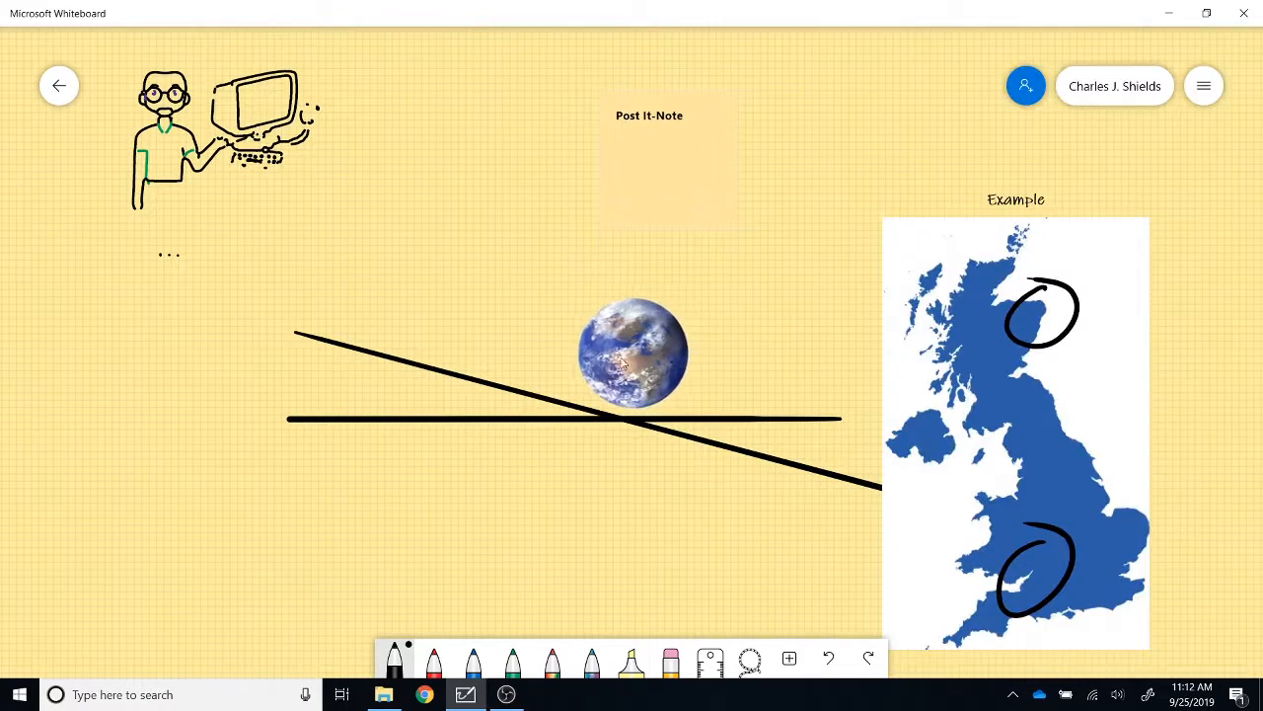
left_click(640, 352)
left_click_drag(641, 351, 145, 417)
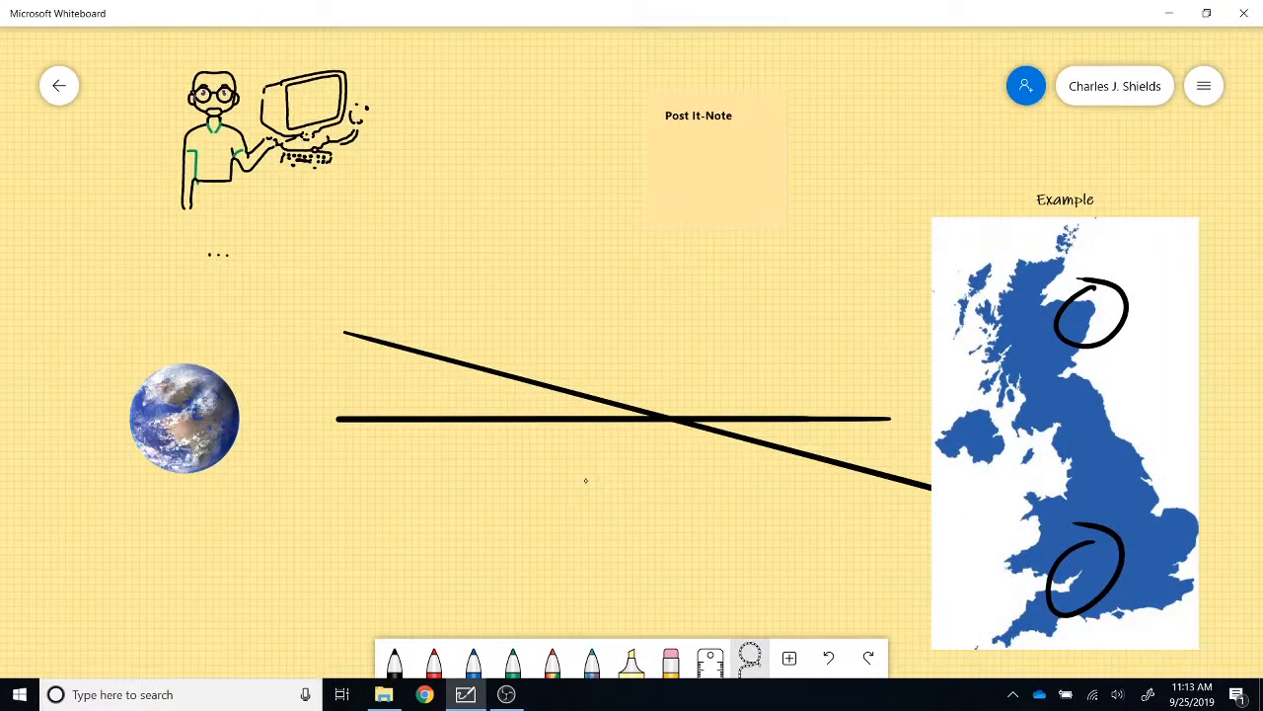
Step: Lasso-select the man-and-computer drawing to show its object actions
mouse_move(355, 44)
left_mouse_down()
mouse_move(297, 301)
mouse_move(375, 54)
left_mouse_up()
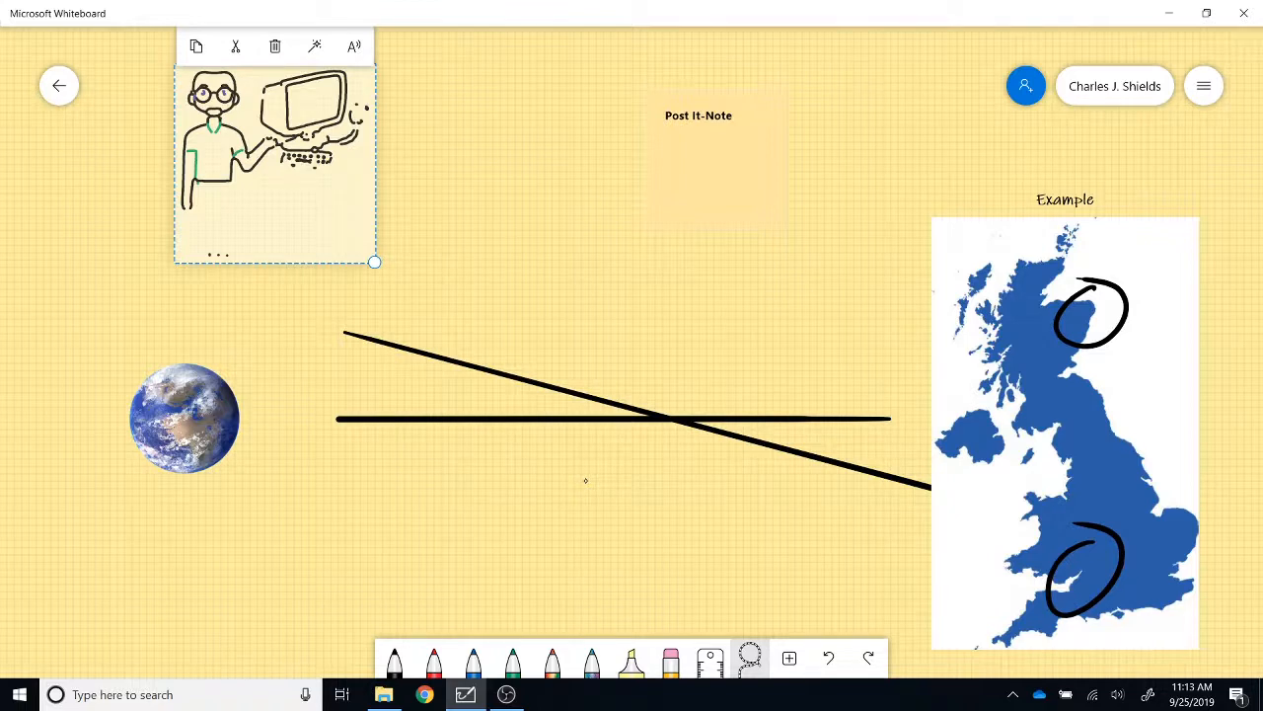
Step: Look over the whiteboard's settings and return to the overview of saved whiteboards
left_click(1204, 86)
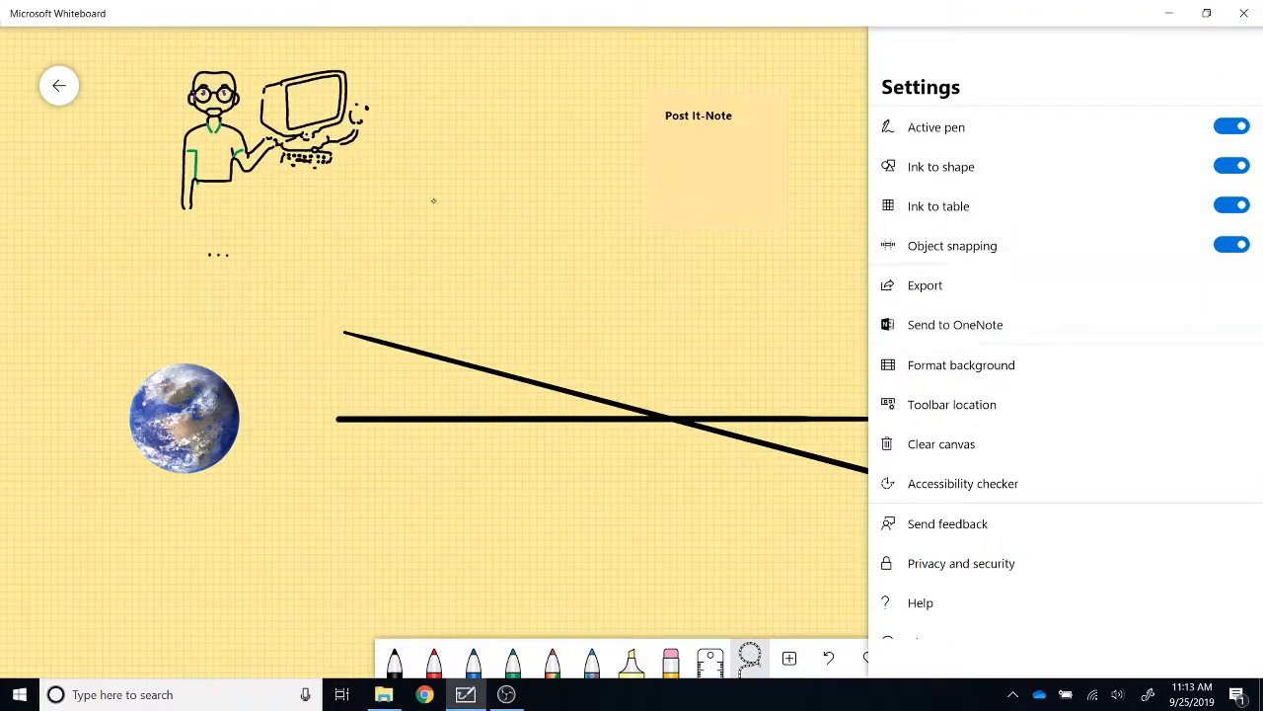
left_click(494, 143)
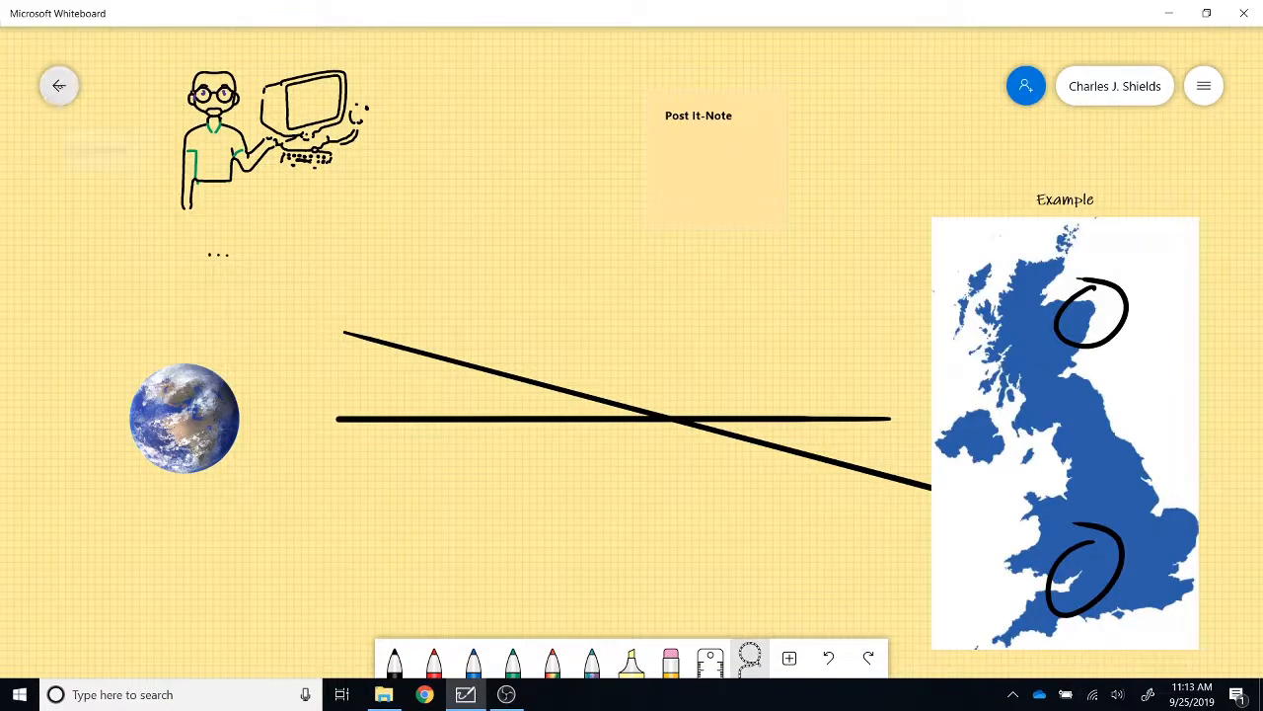
left_click(60, 86)
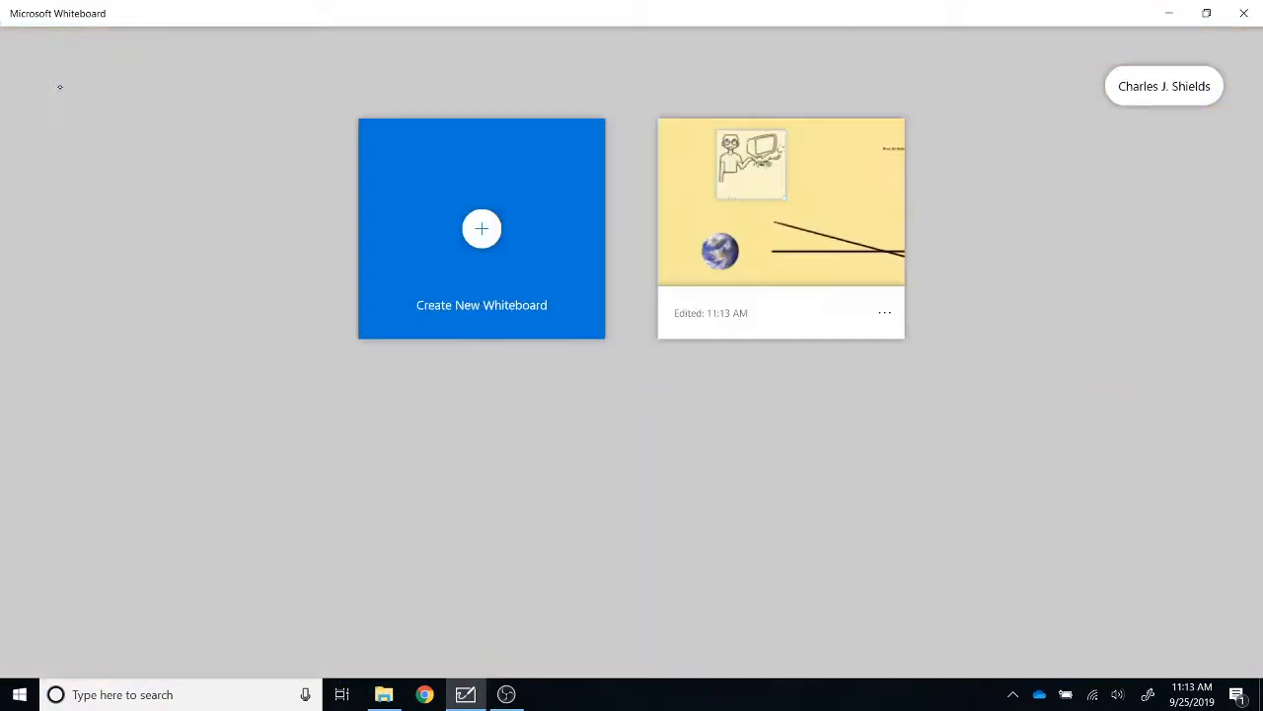